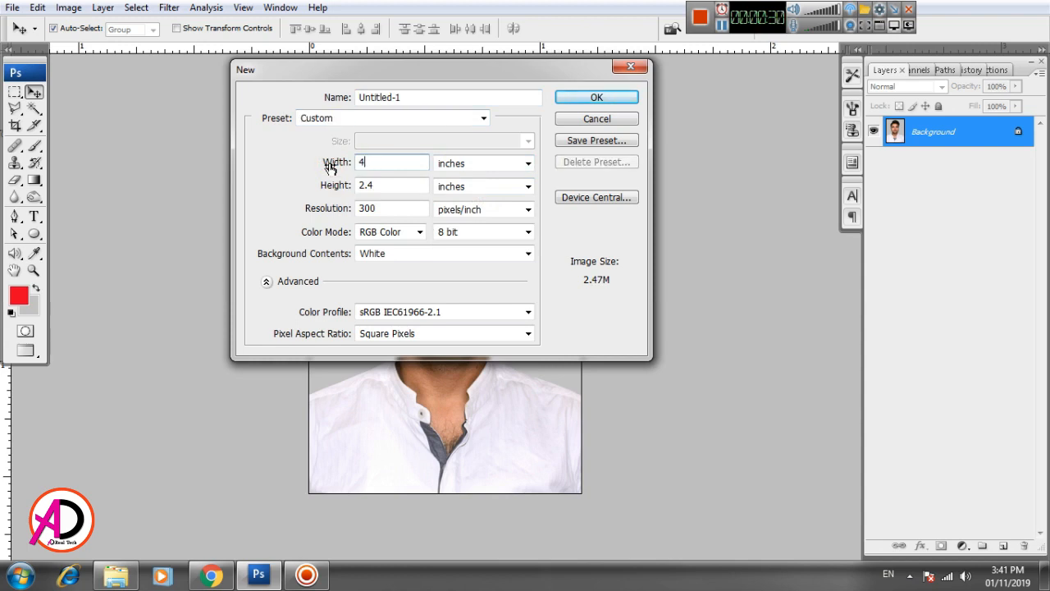
Step: Set the new document's height to 6 inches and create the 4-inch-wide white page at 300 pixels/inch
key(Tab)
text(6)
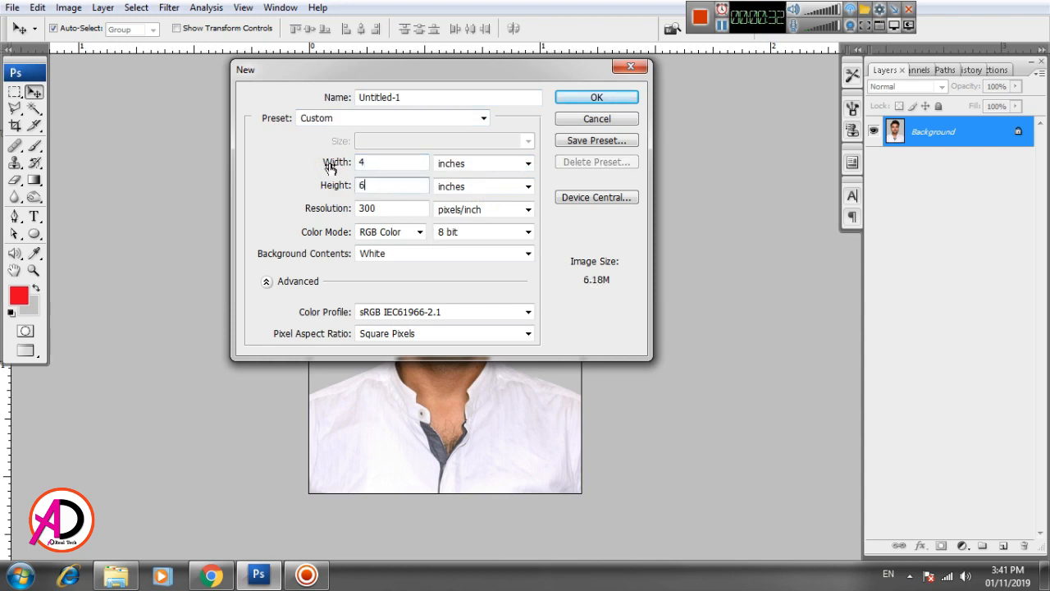
key(Tab)
click(366, 162)
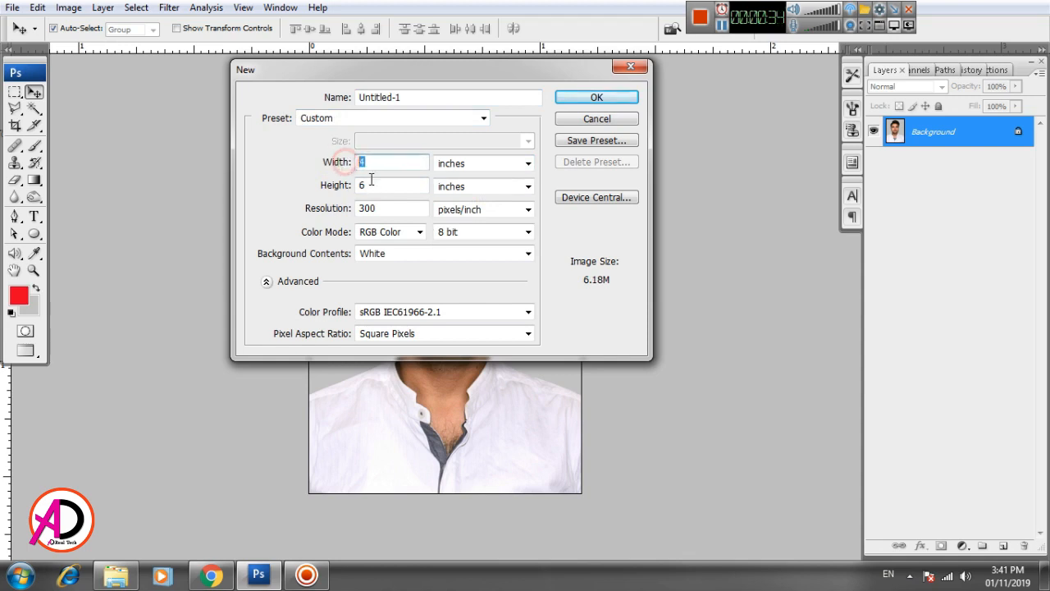
click(337, 184)
click(328, 209)
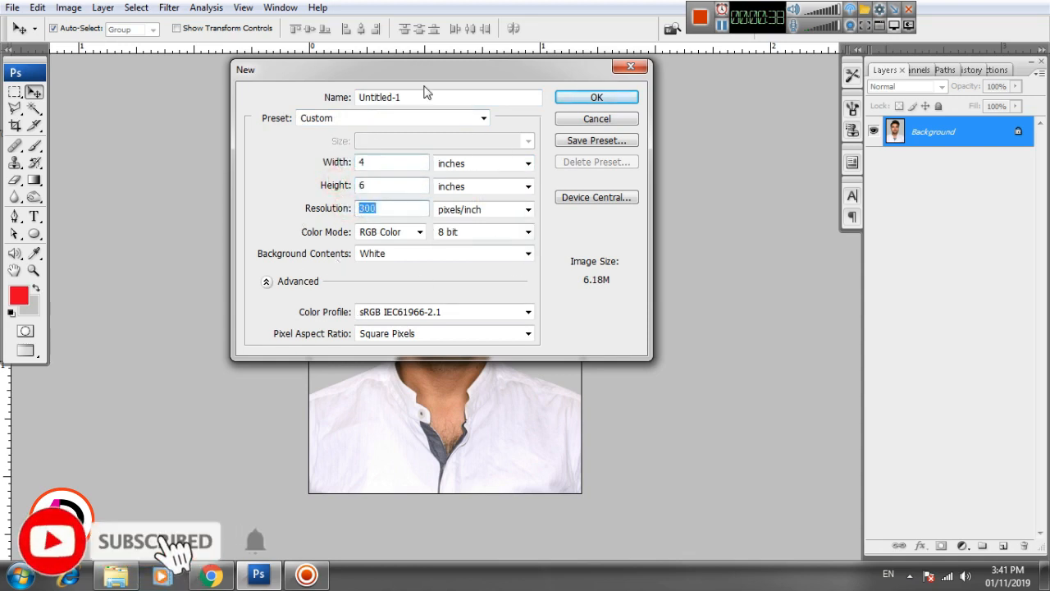
click(596, 98)
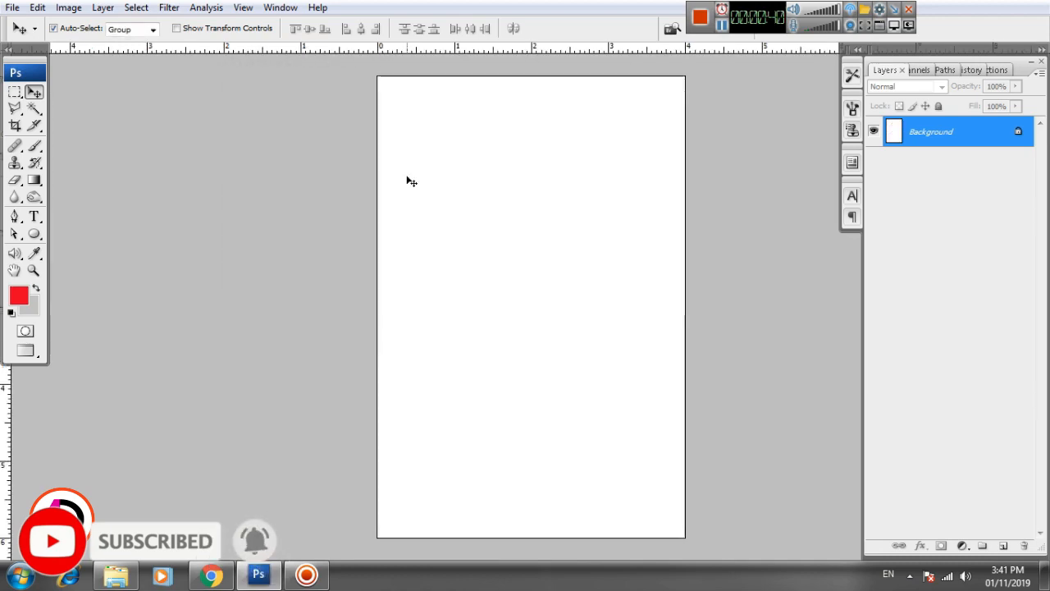
Step: Arrange the blank page and the portrait photo as separate windows side by side, with the whole page fitted in view
key(f)
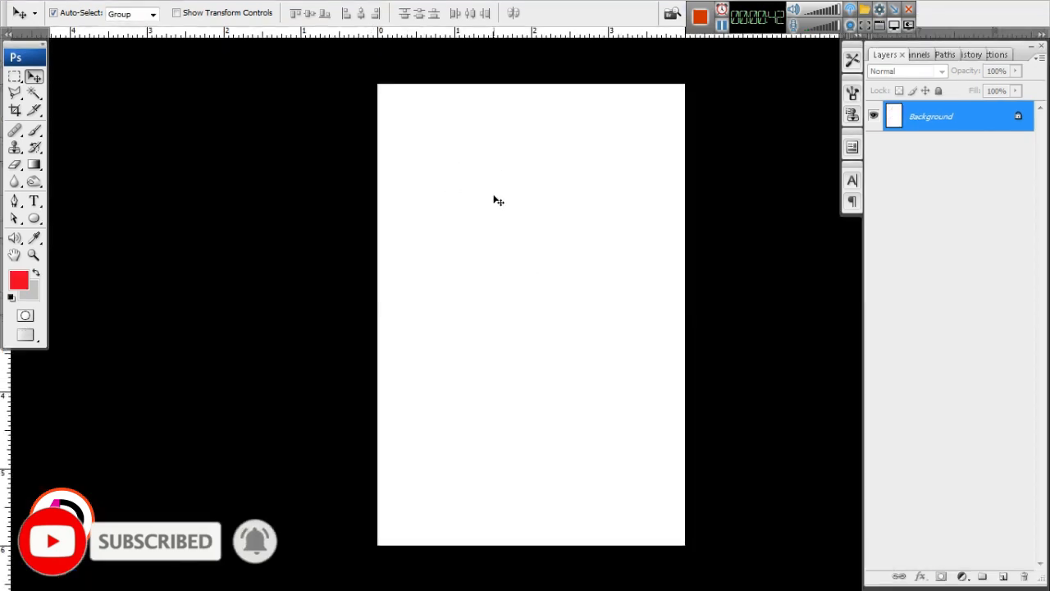
key(f)
drag(265, 84, 615, 76)
key(ctrl+0)
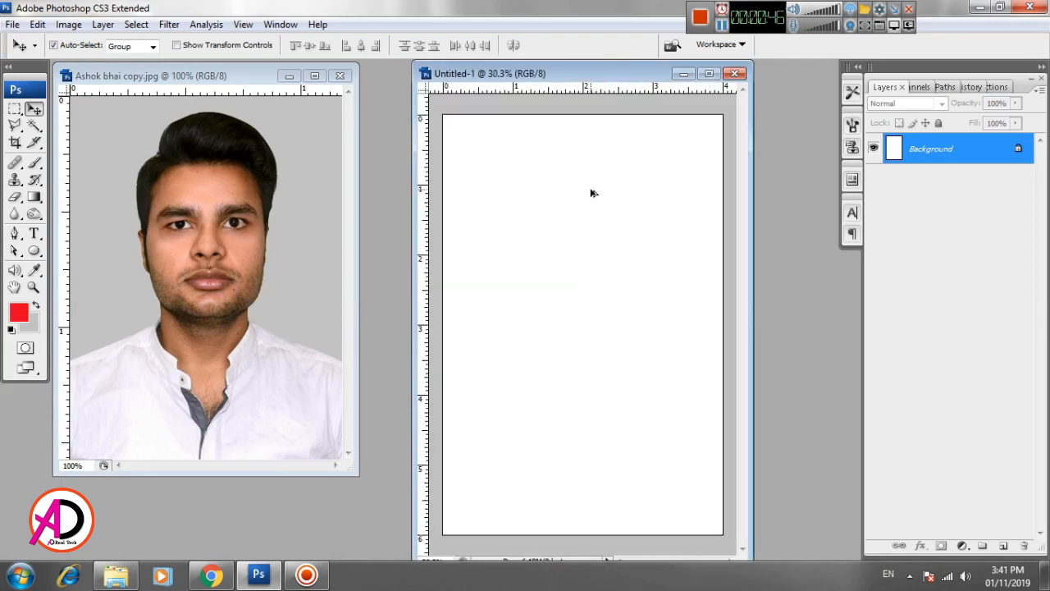
mouse_move(238, 76)
mouse_down()
mouse_move(278, 74)
mouse_move(218, 79)
mouse_move(230, 82)
mouse_up()
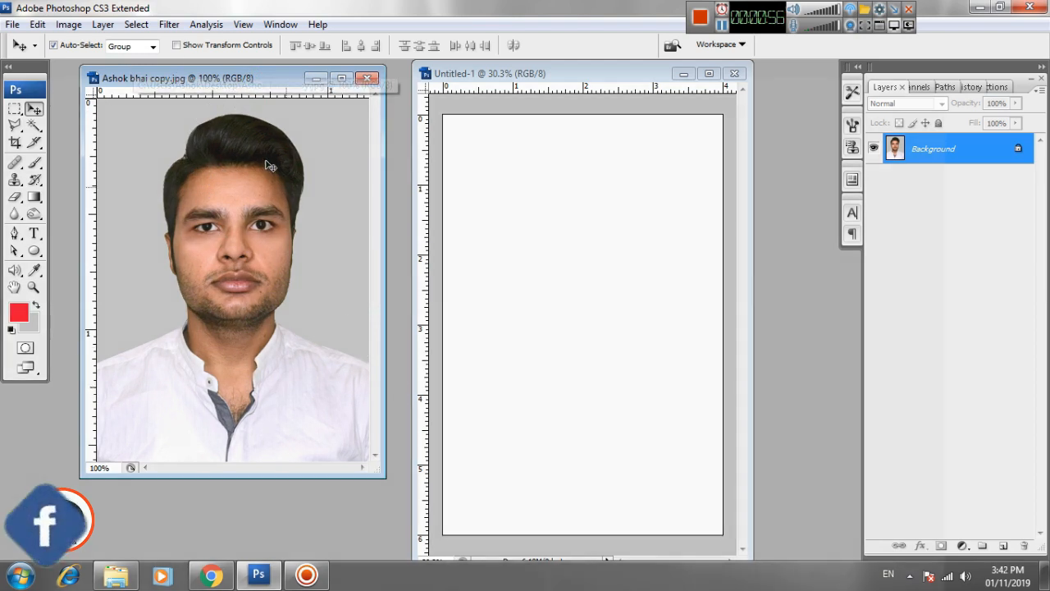
Step: Configure the Crop tool for the portrait to 1.32 in width, 1.5 in height and 300 pixels/inch
click(14, 144)
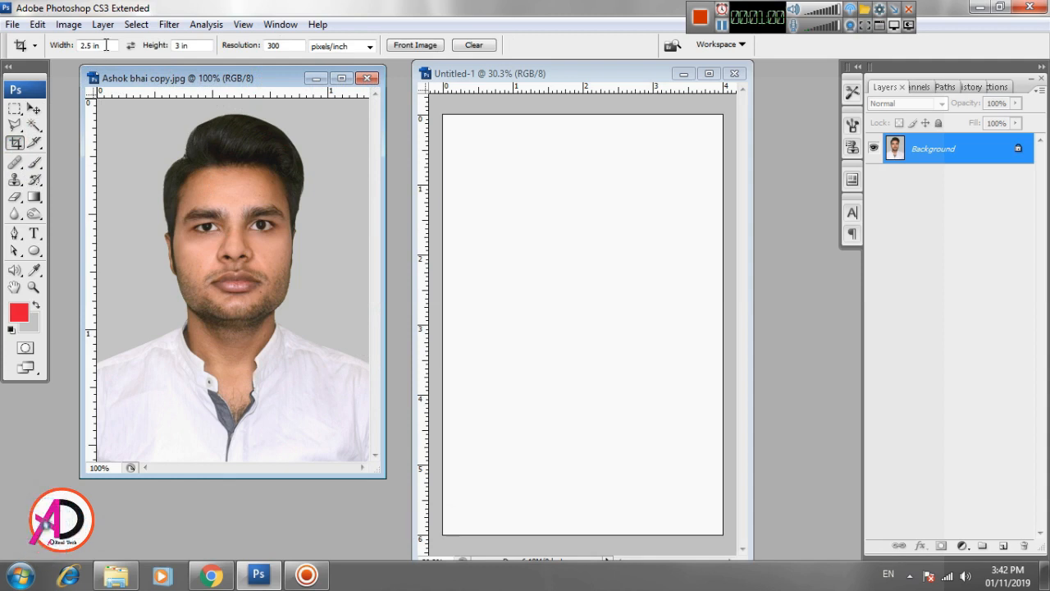
drag(113, 46, 72, 44)
drag(197, 43, 67, 41)
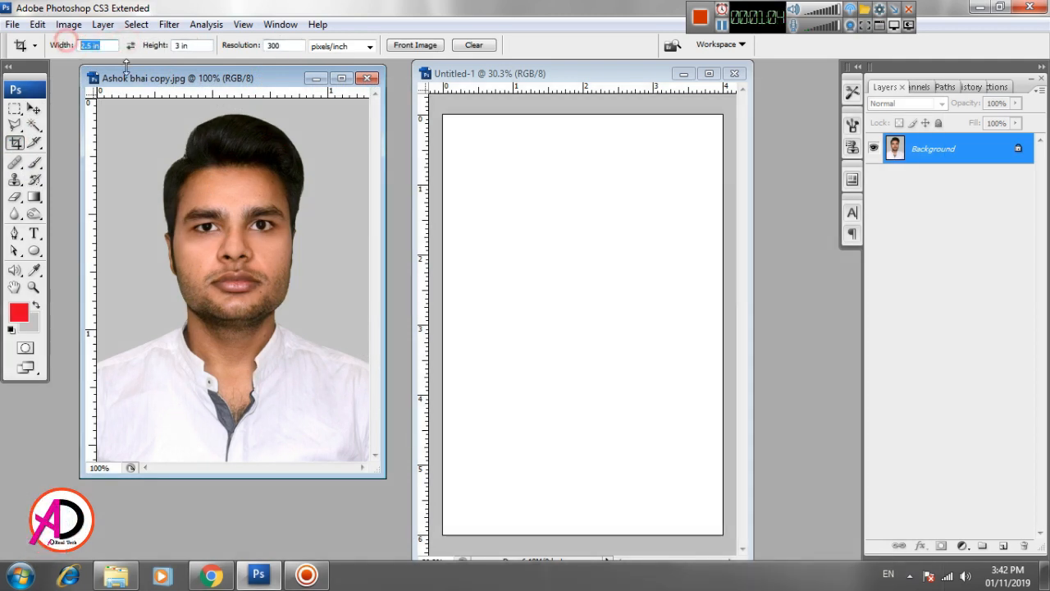
text(1.5)
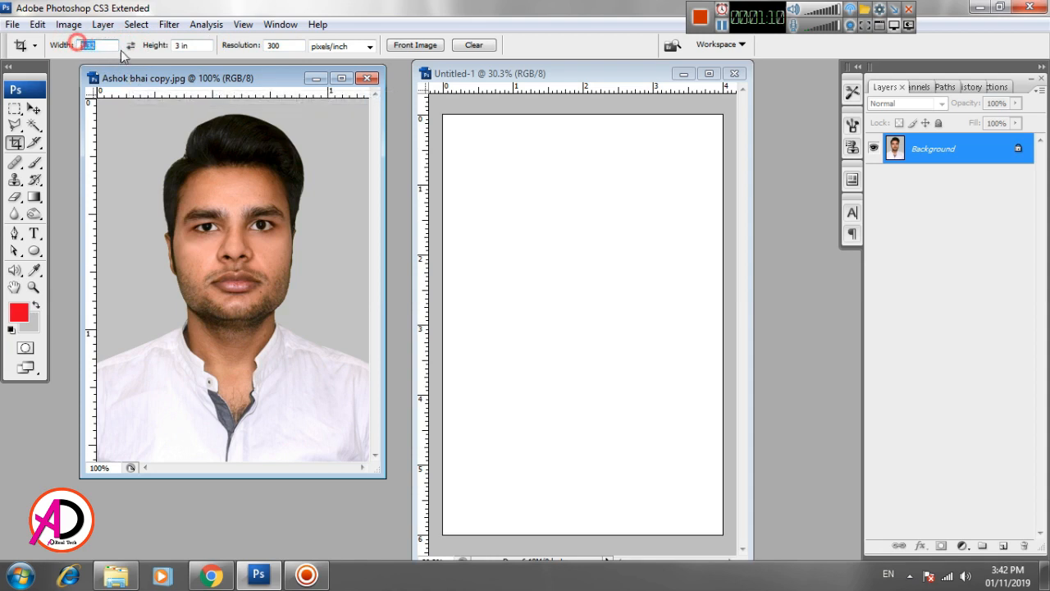
click(199, 45)
drag(199, 46, 161, 46)
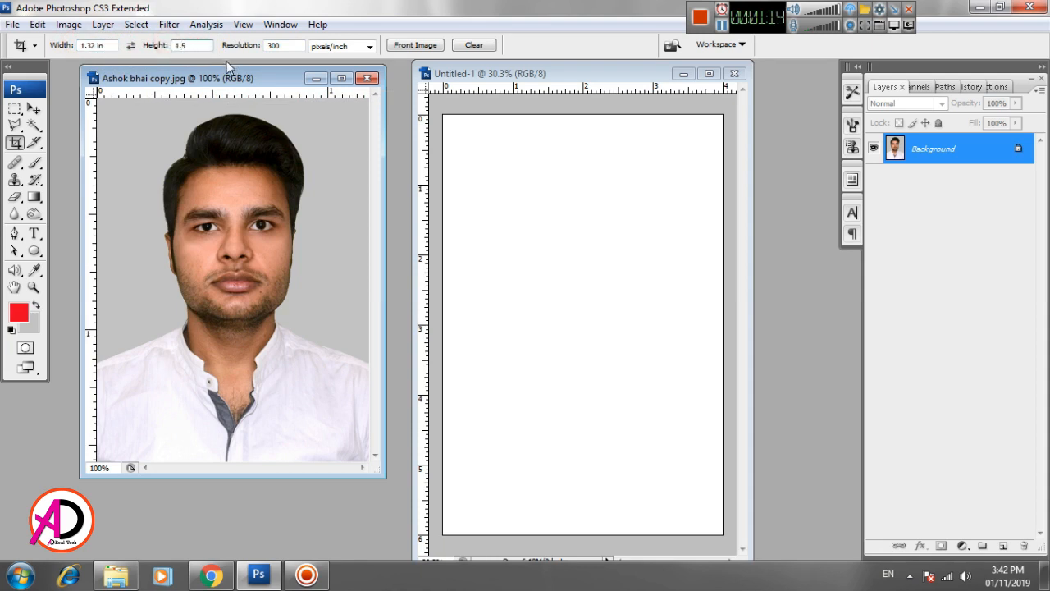
click(198, 46)
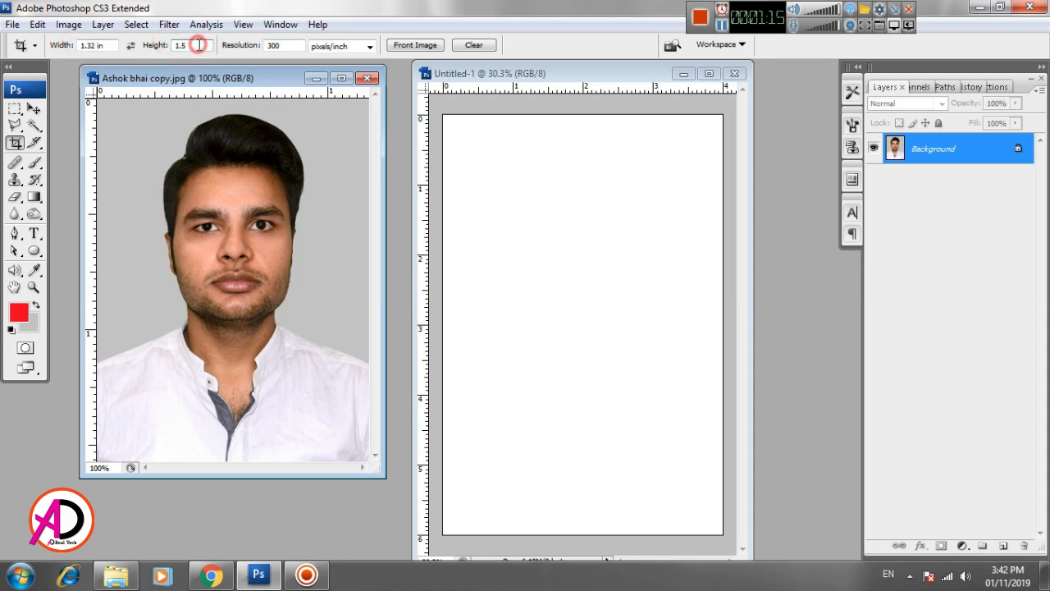
click(297, 45)
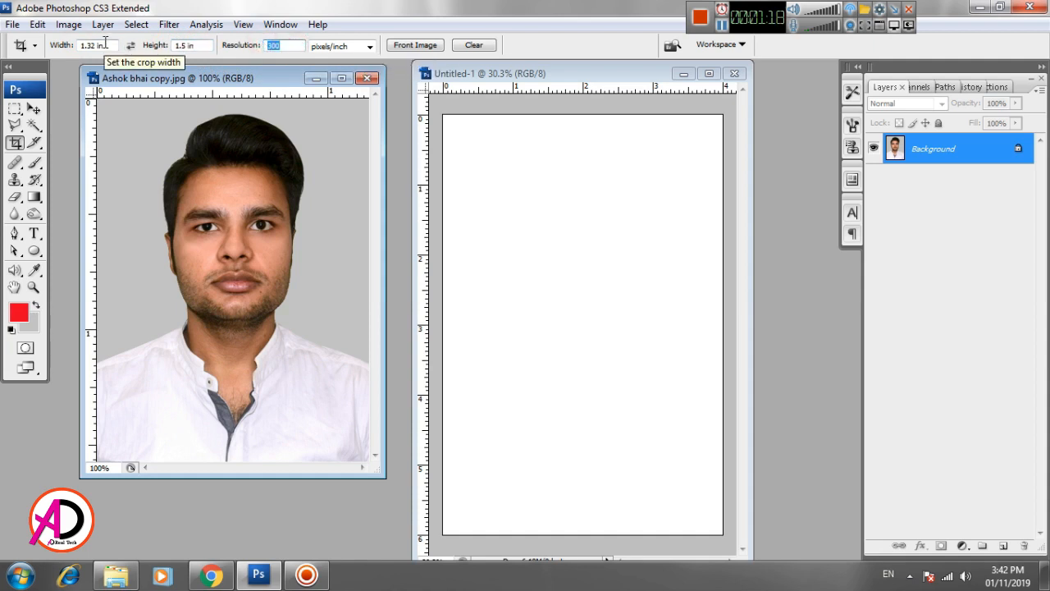
click(74, 41)
drag(204, 48, 148, 41)
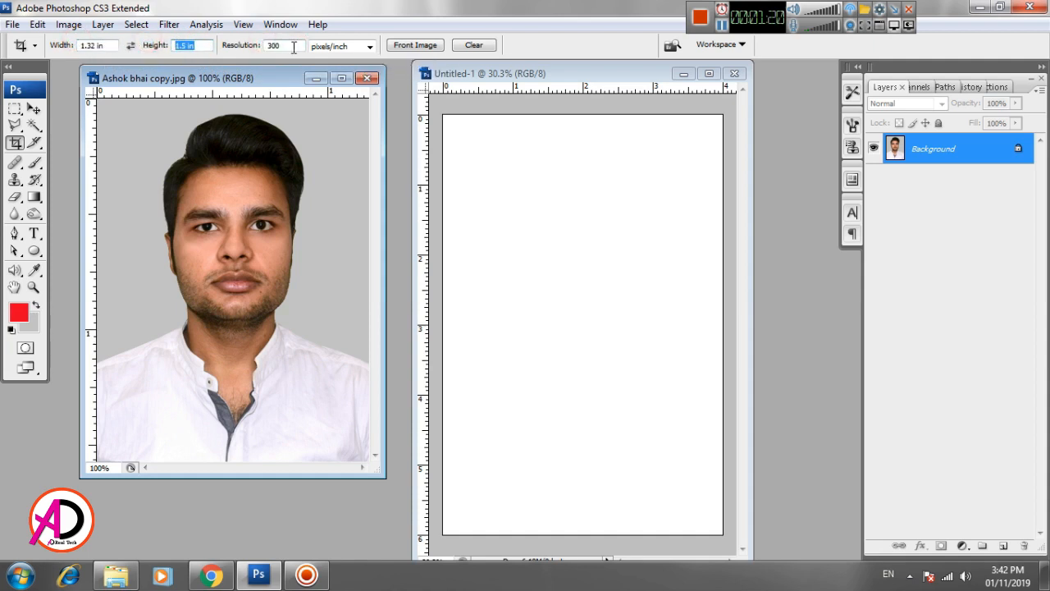
drag(287, 47, 207, 51)
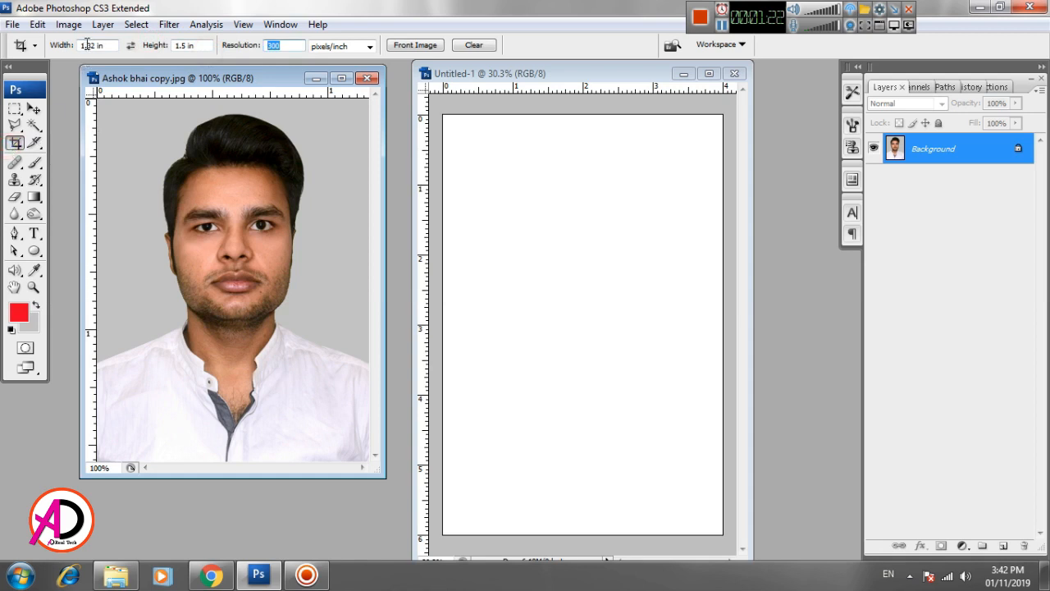
Step: Frame the portrait from above the hair to the upper chest with the crop area, widened to nearly the photo's full width
click(166, 118)
drag(109, 104, 358, 401)
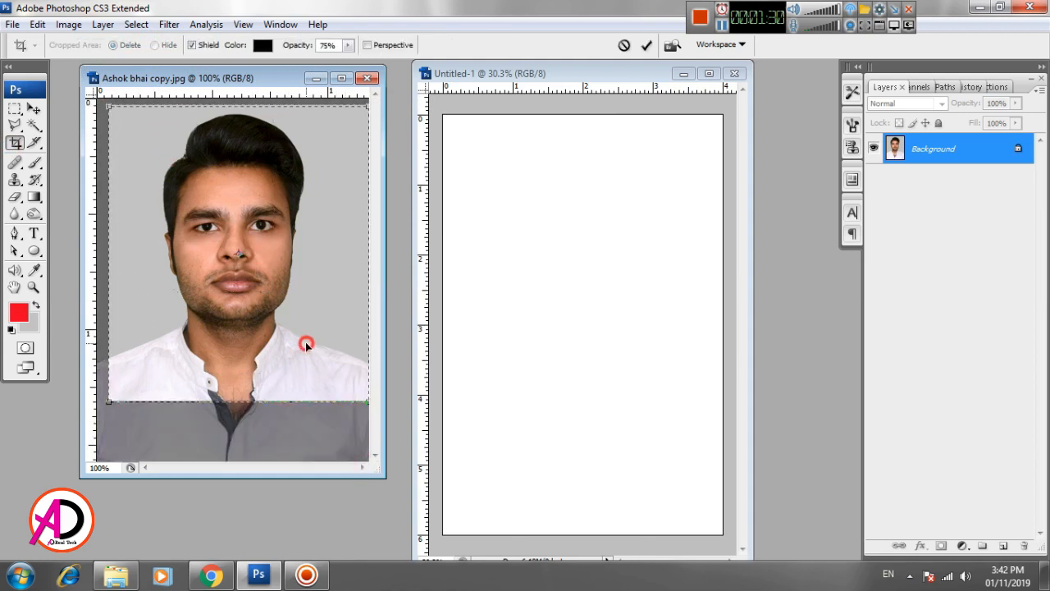
drag(305, 343, 306, 342)
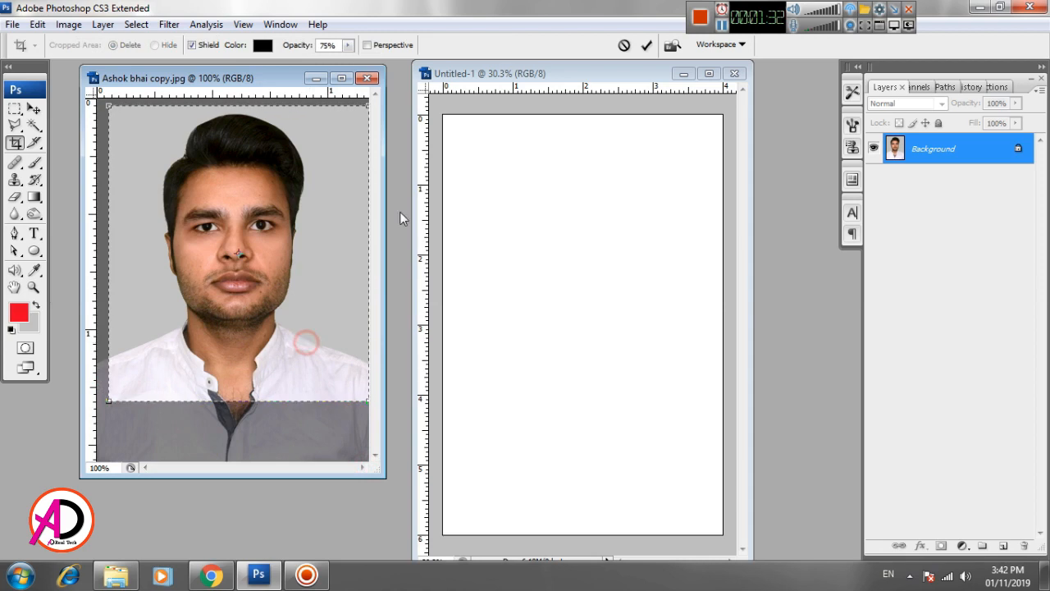
click(347, 79)
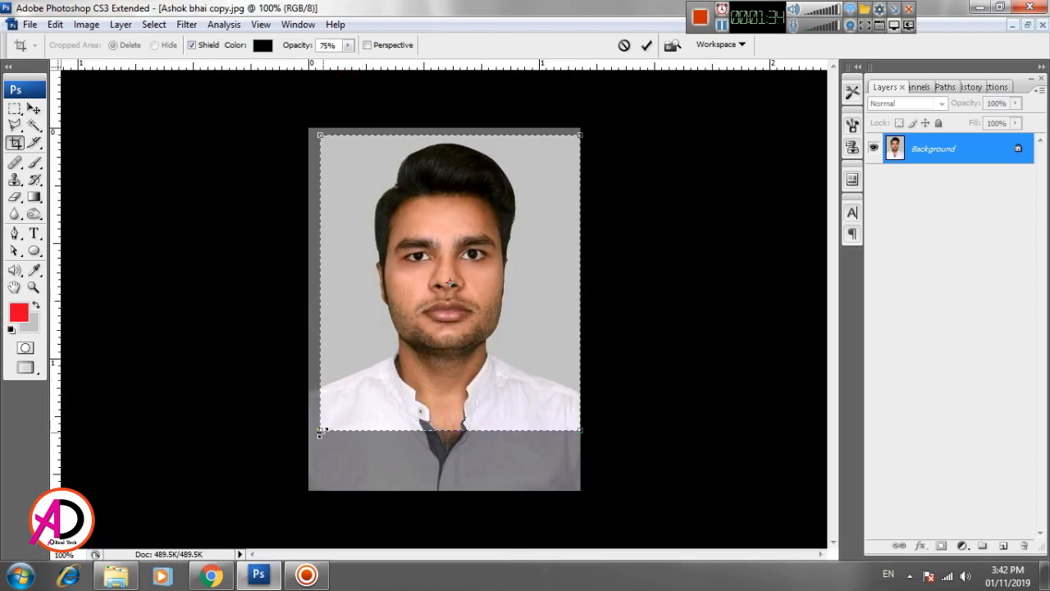
drag(322, 432, 314, 440)
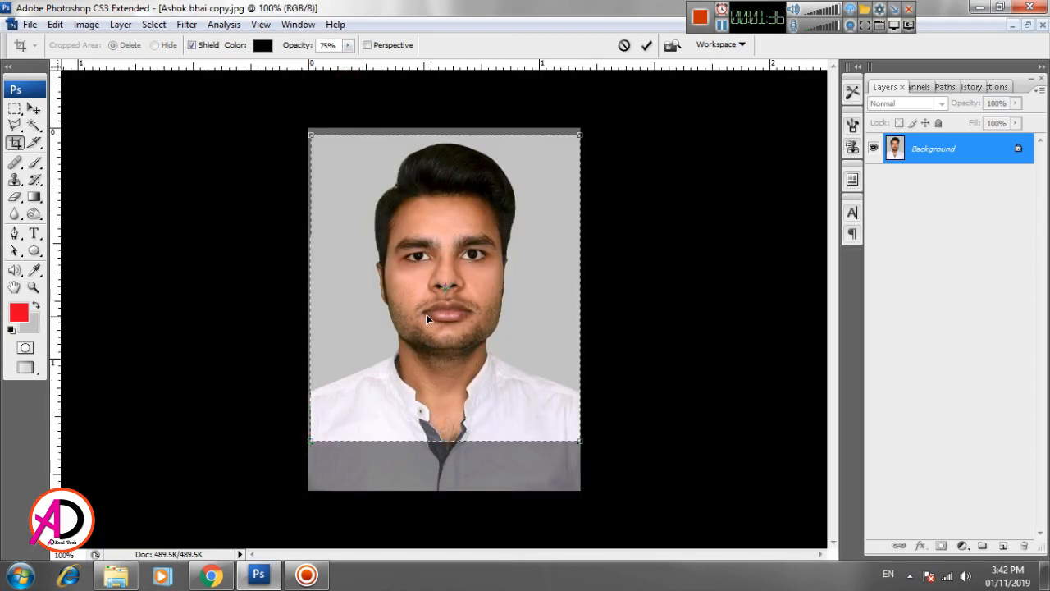
Step: Nudge the crop frame up and left to the photo's upper-left corner and apply the crop
key(Left)
key(Up)
key(Up)
key(Up)
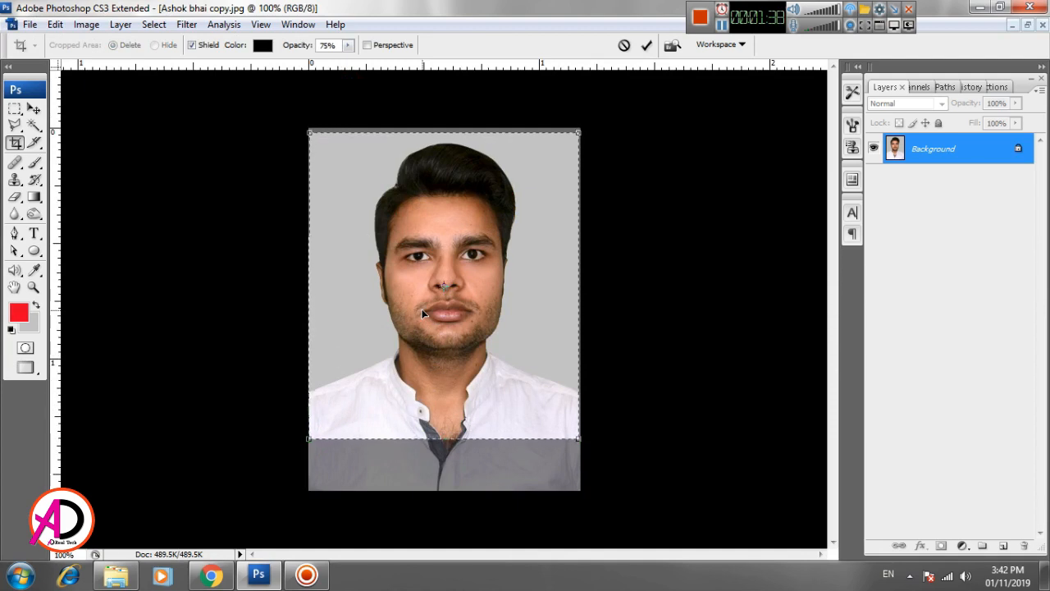
key(Up)
key(Up)
key(Up)
key(Up)
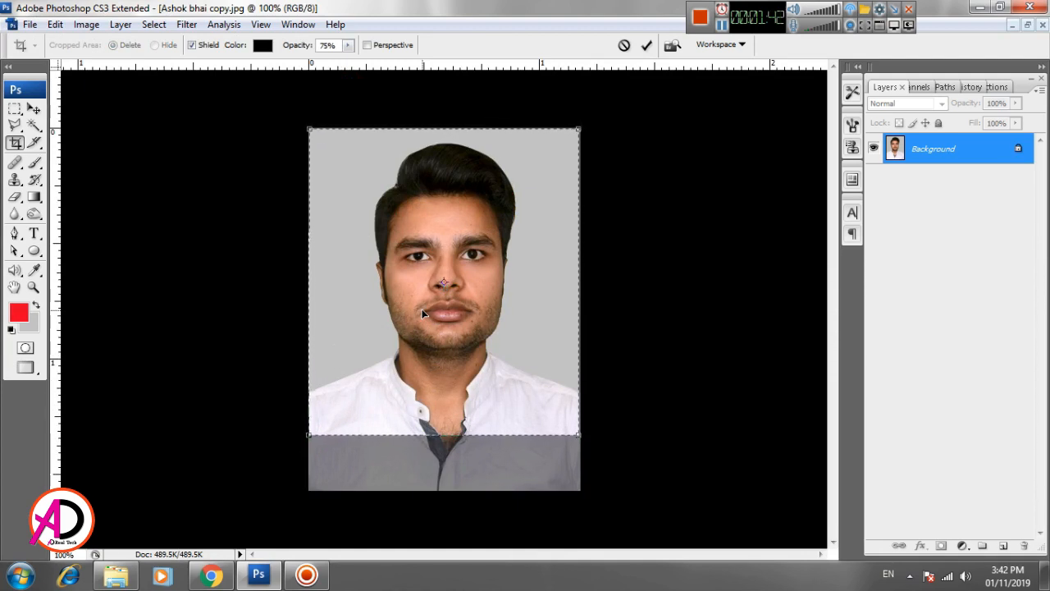
key(Return)
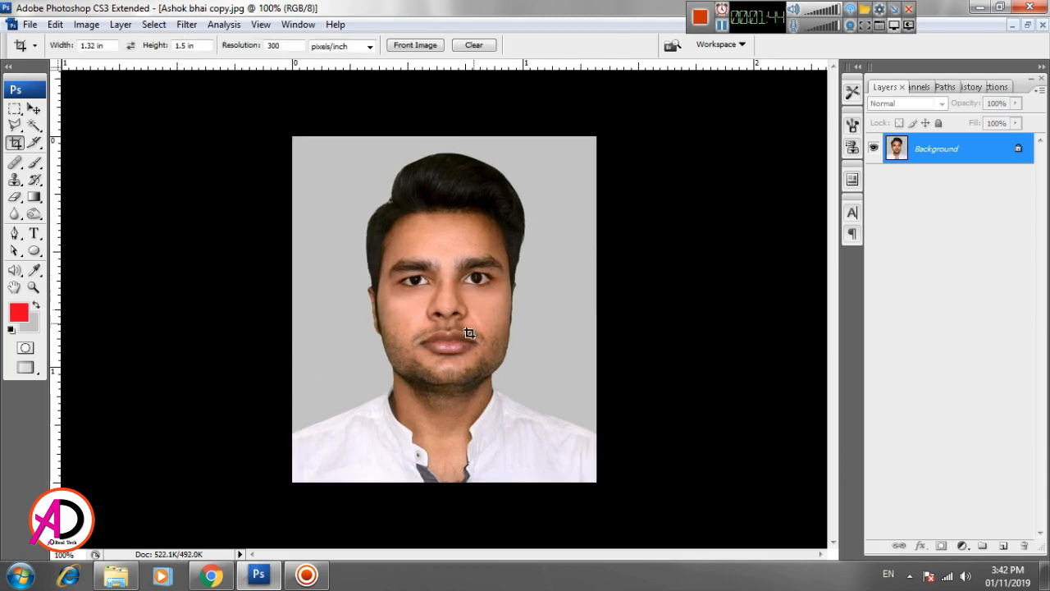
Step: Show the cropped portrait alone in full-screen mode on a grey surround
key(f)
key(f)
key(f)
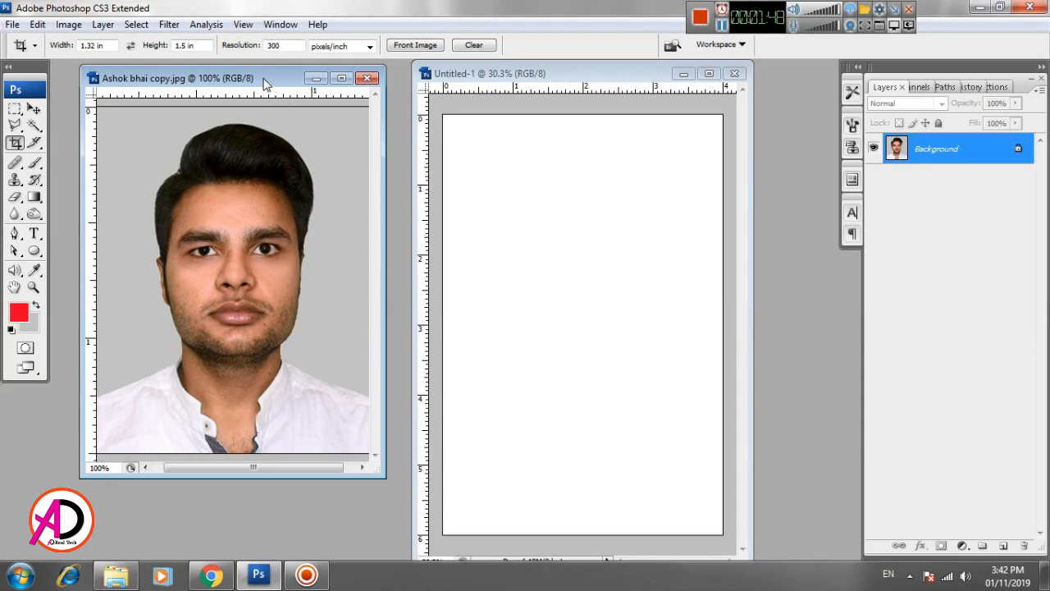
drag(262, 78, 237, 87)
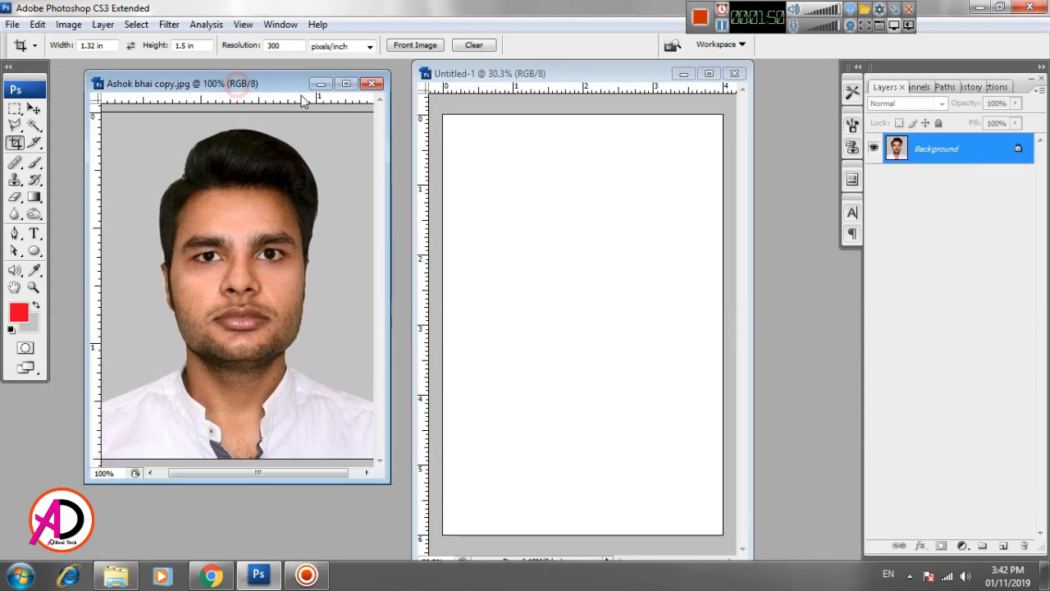
key(f)
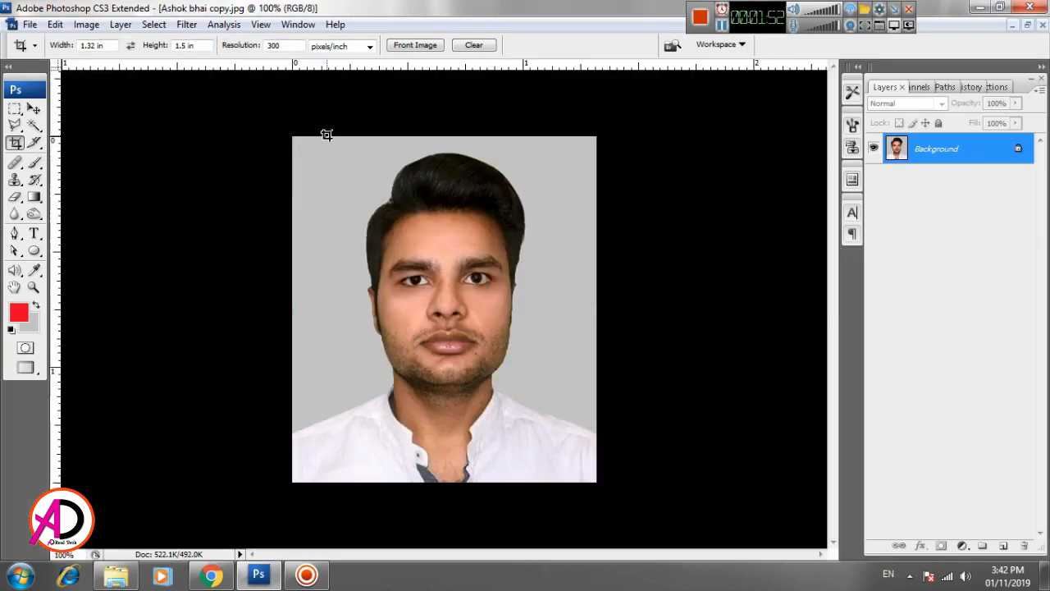
key(f)
drag(492, 263, 409, 261)
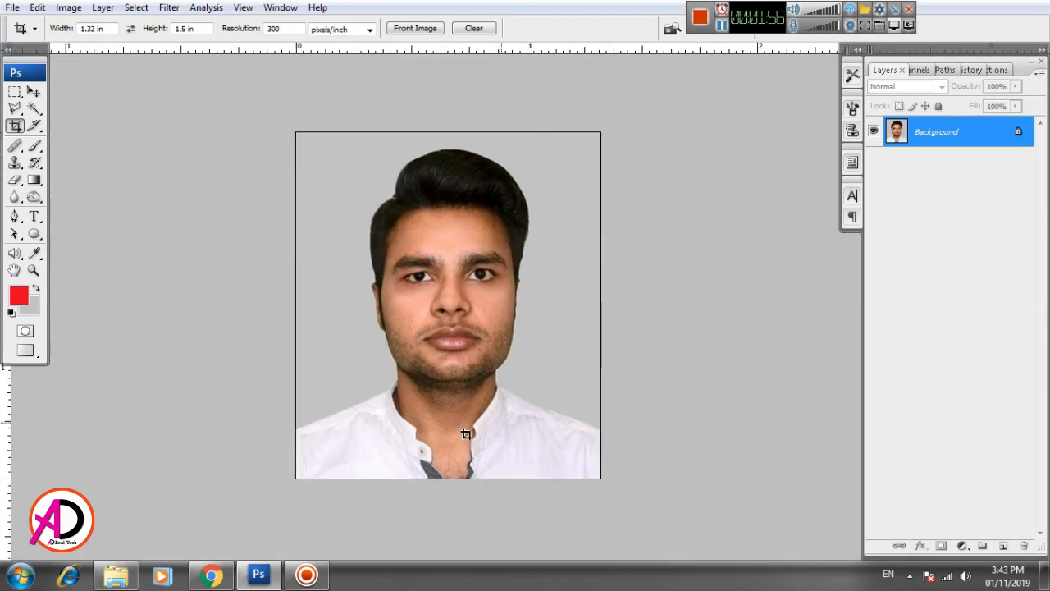
Step: Convert the portrait's locked Background into a regular editable layer with the default settings
click(33, 92)
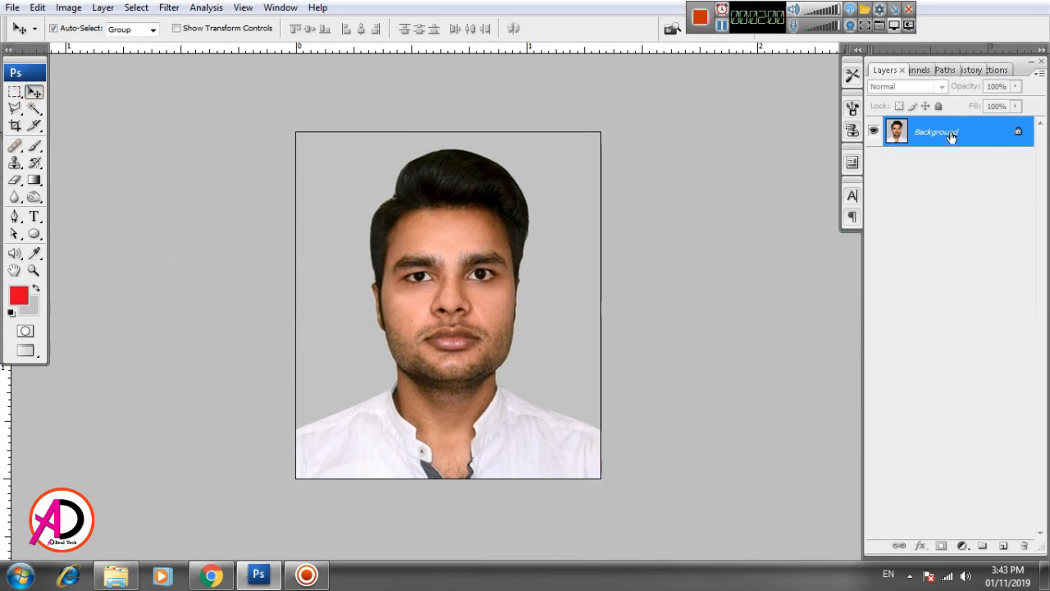
double_click(1000, 139)
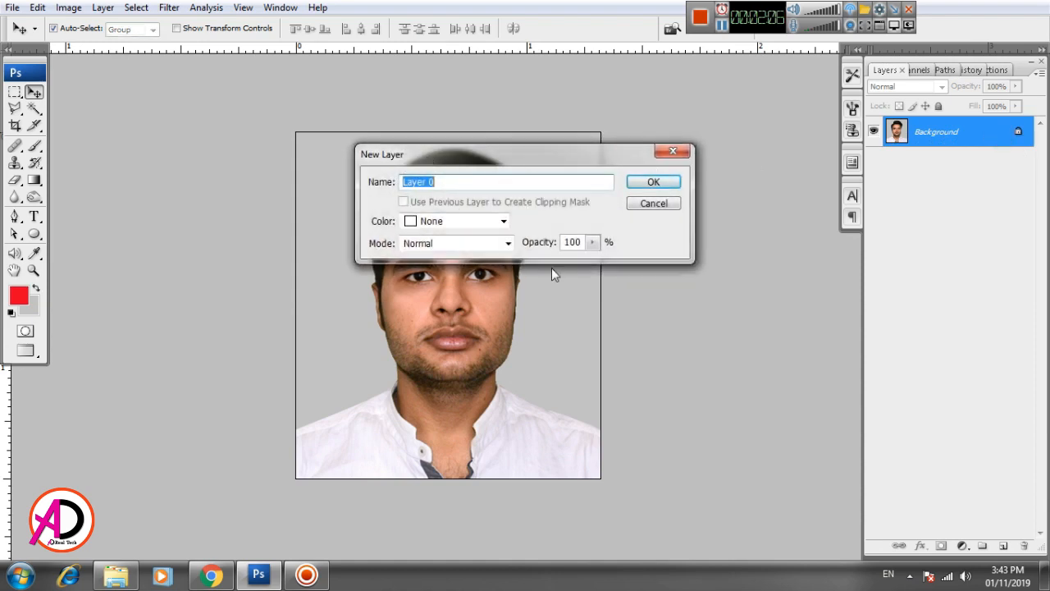
click(652, 181)
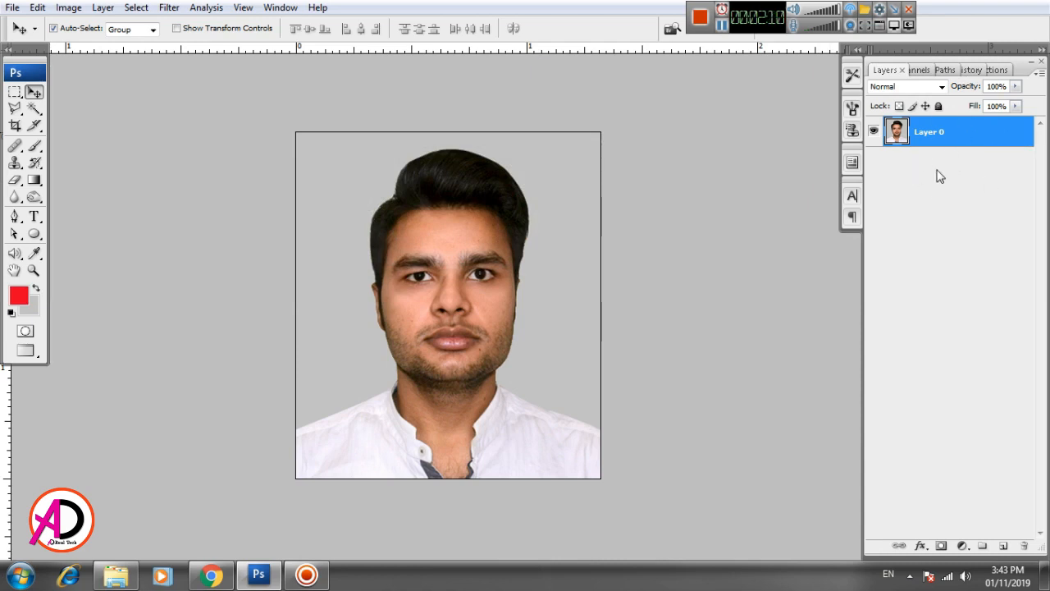
Step: Try scaling the portrait layer to 91.9% width and 93.3% height with Free Transform for a transparent border, and undo it
mouse_move(498, 297)
mouse_down()
mouse_move(534, 298)
mouse_move(498, 288)
mouse_up()
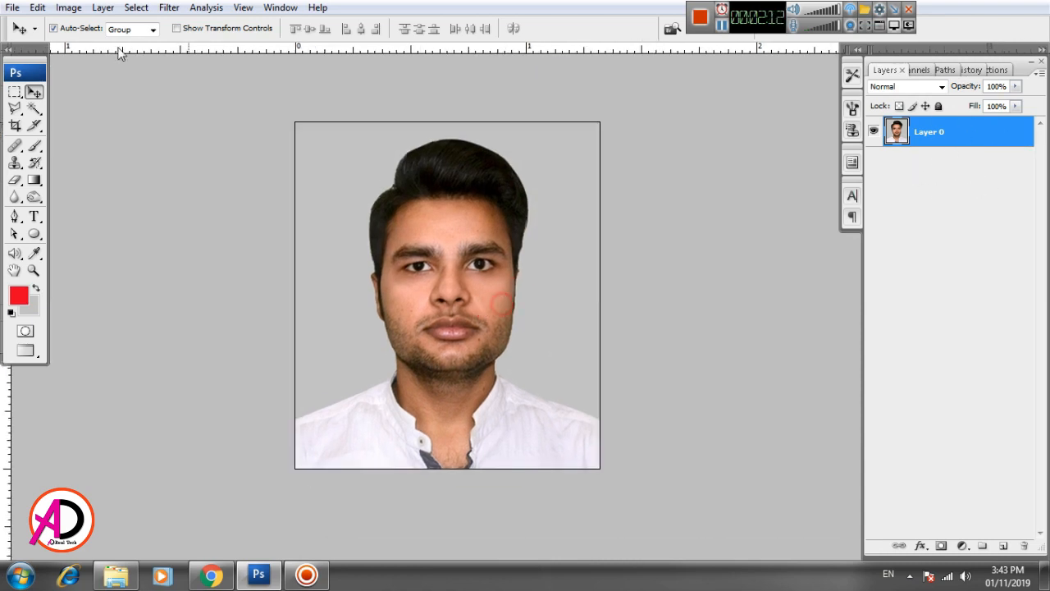
click(38, 8)
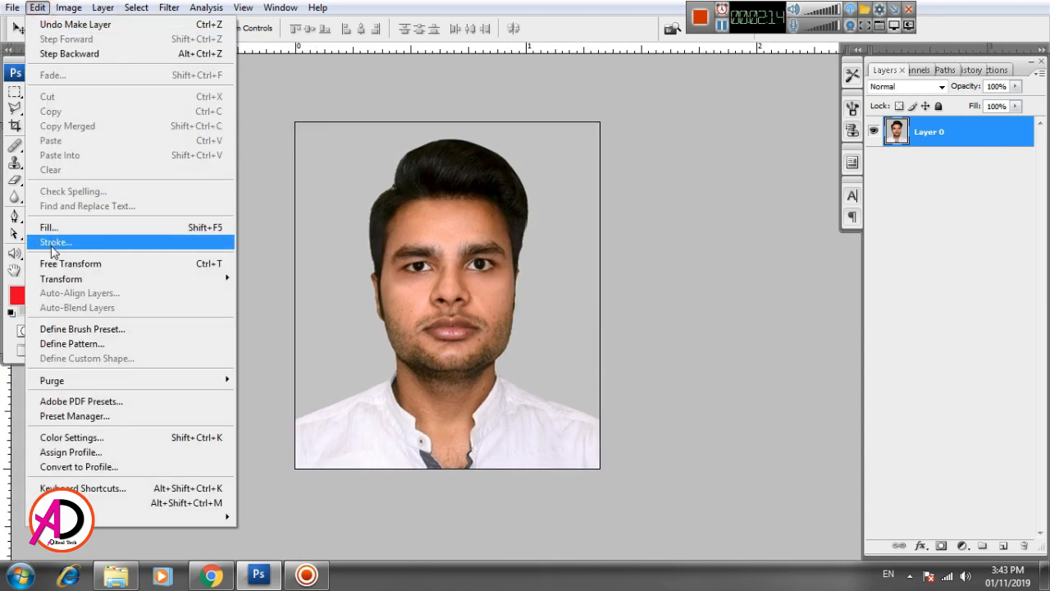
click(164, 263)
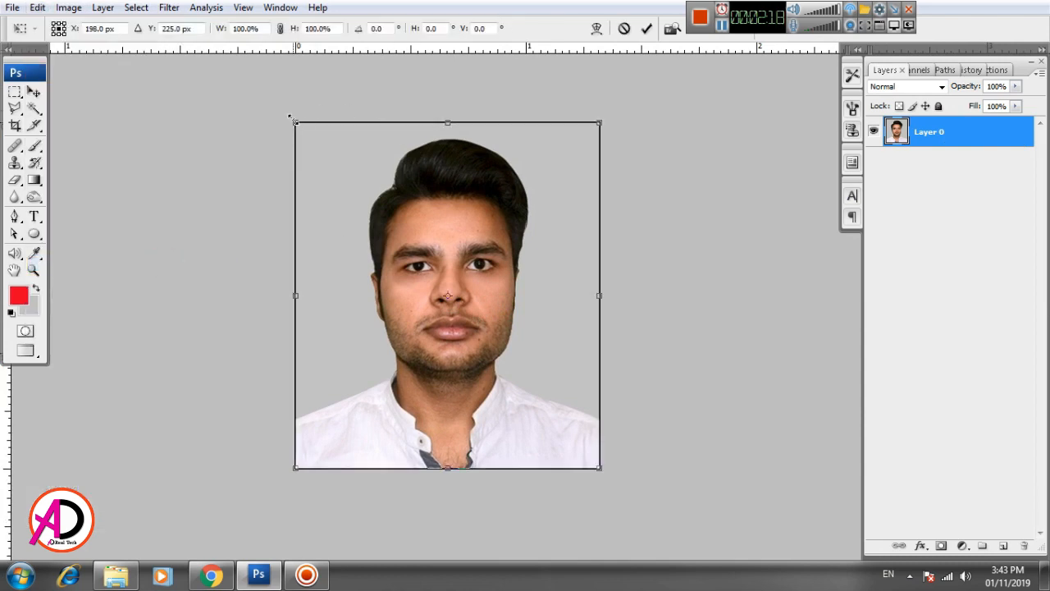
drag(599, 123, 589, 132)
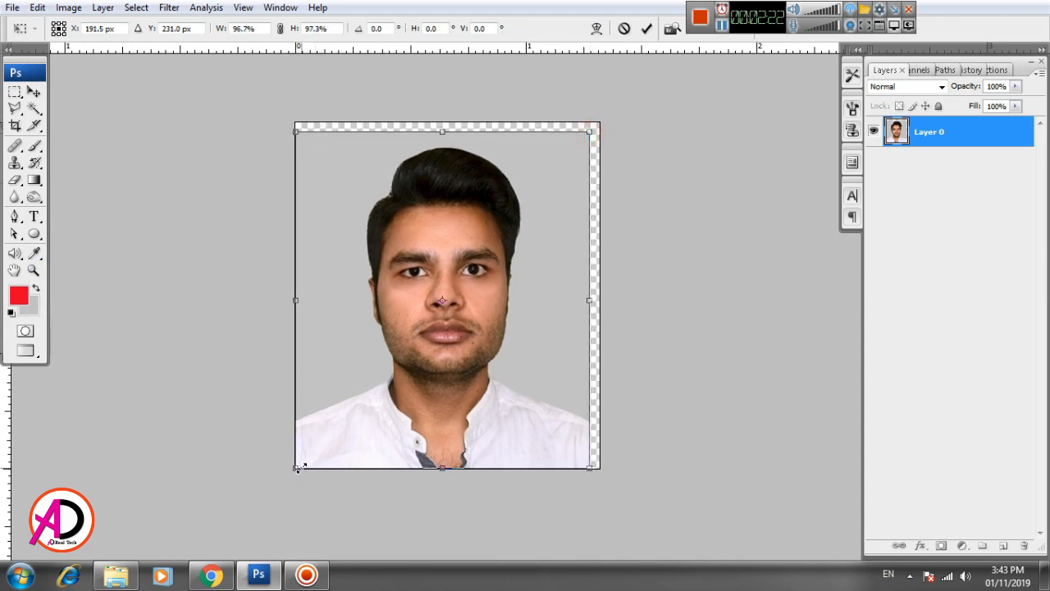
drag(297, 468, 310, 454)
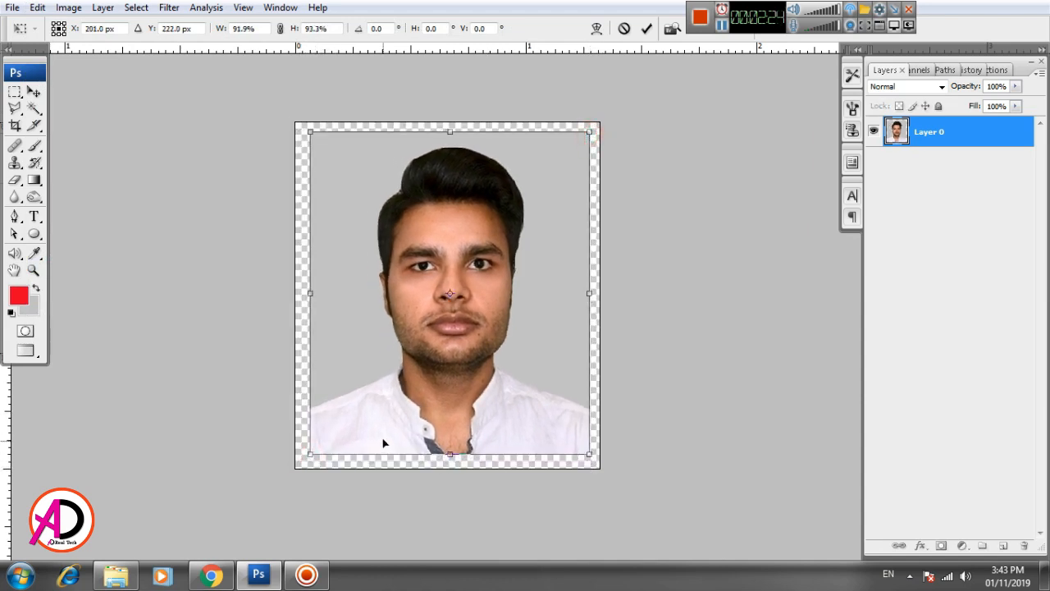
double_click(381, 421)
key(ctrl+z)
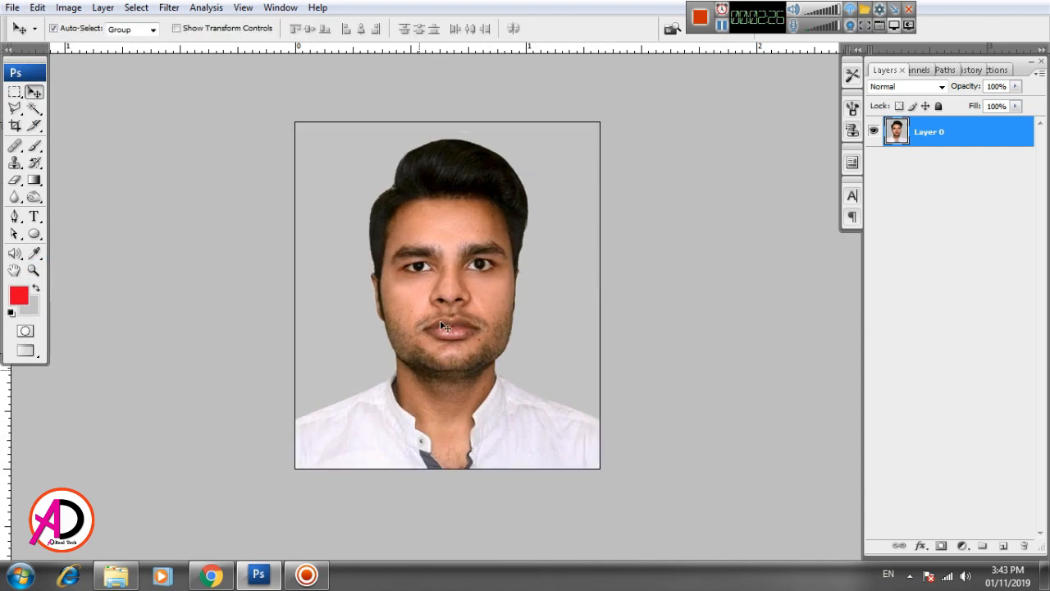
Step: Scale the portrait layer to 90% width and height about its centre with Free Transform, leaving an even transparent border
click(37, 8)
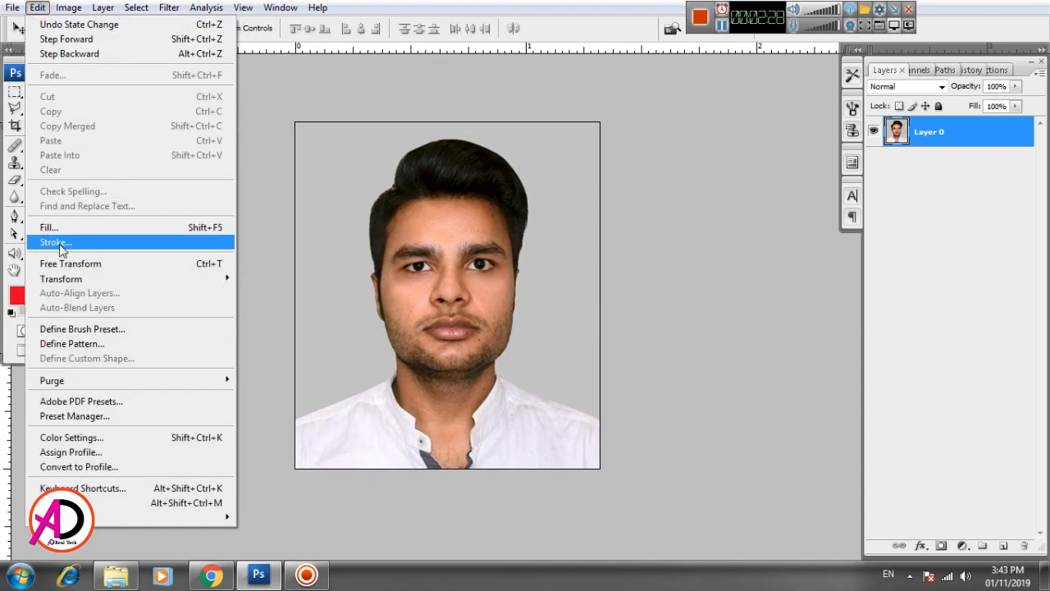
click(65, 263)
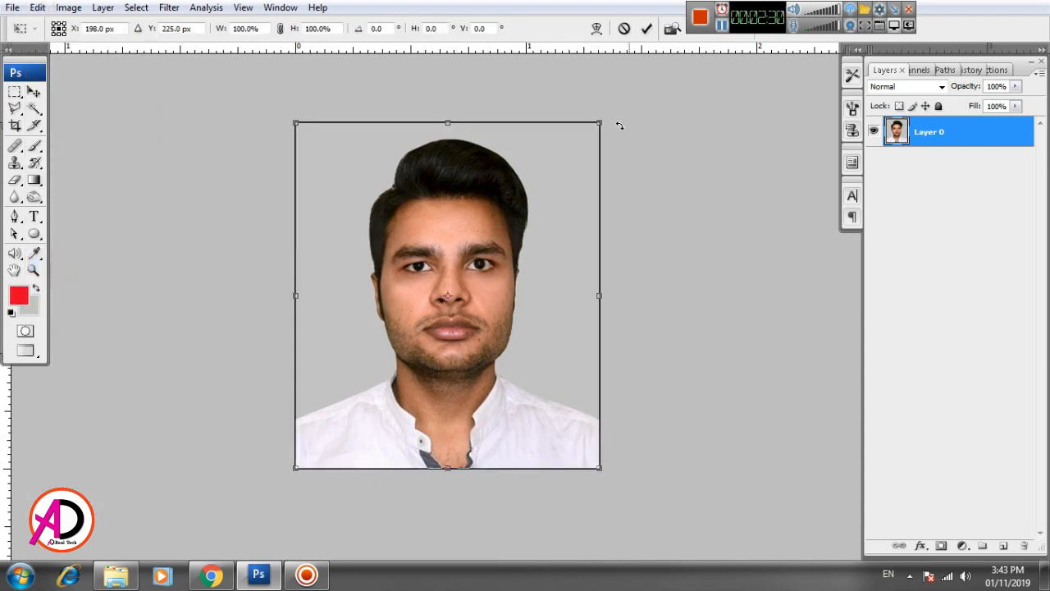
drag(604, 119, 582, 138)
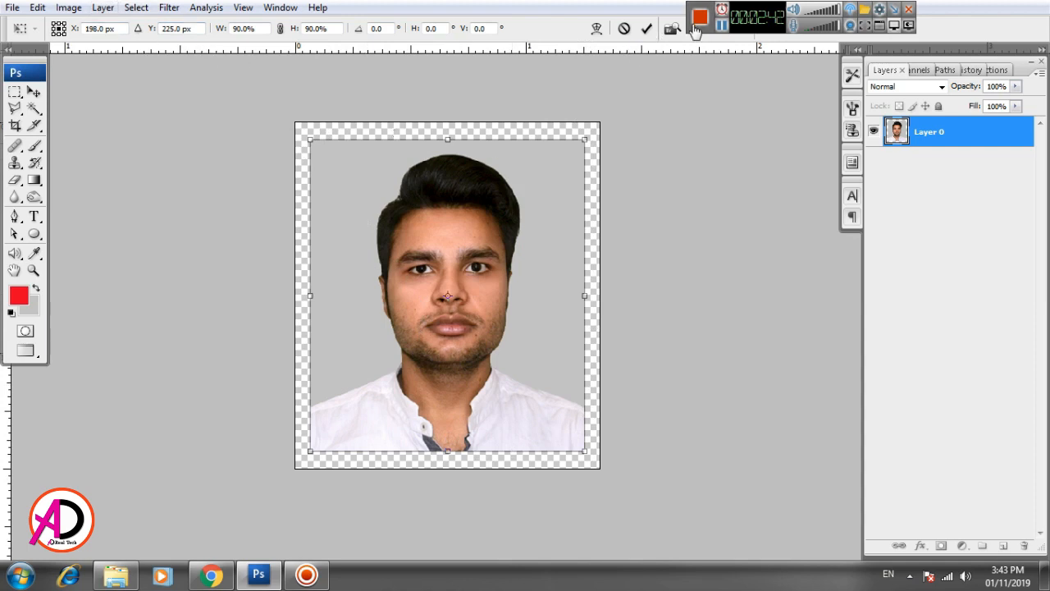
click(647, 28)
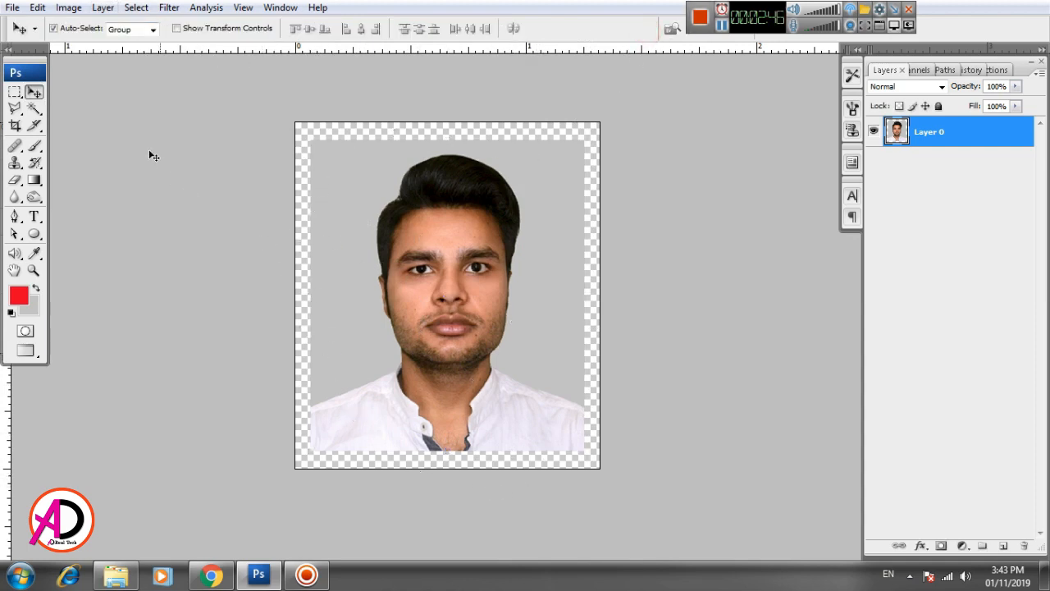
Step: Add a 2 px black (000000) stroke outside the portrait layer, with Normal blending at 100% opacity
click(37, 8)
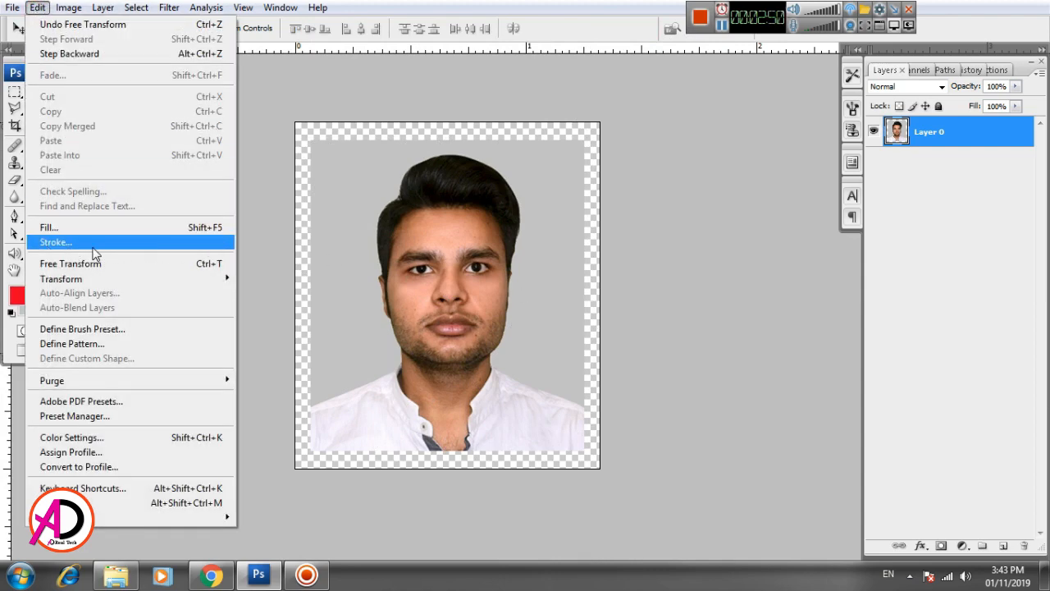
click(175, 248)
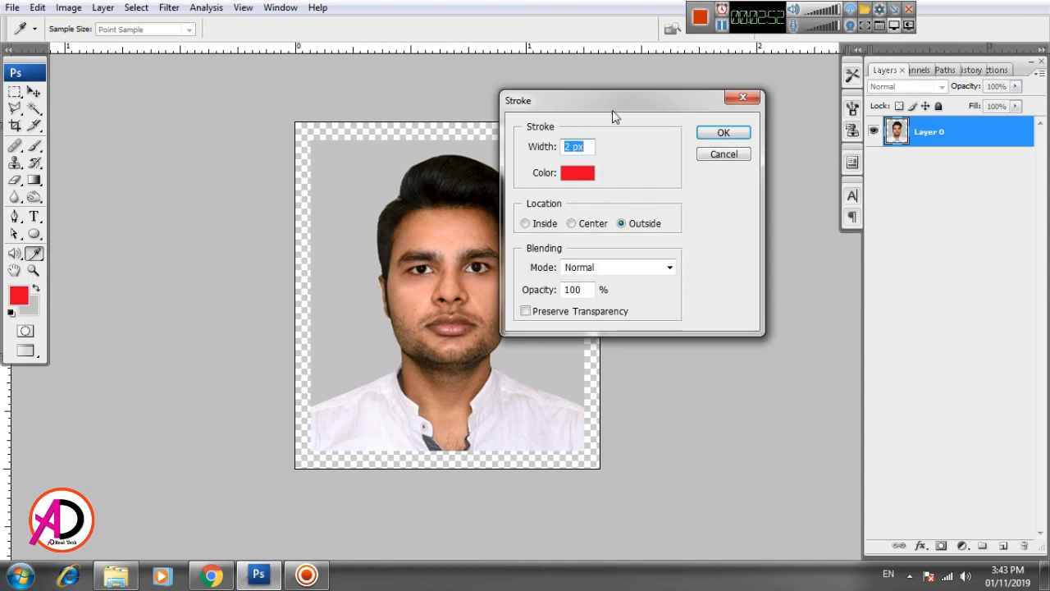
drag(612, 110, 698, 104)
click(661, 168)
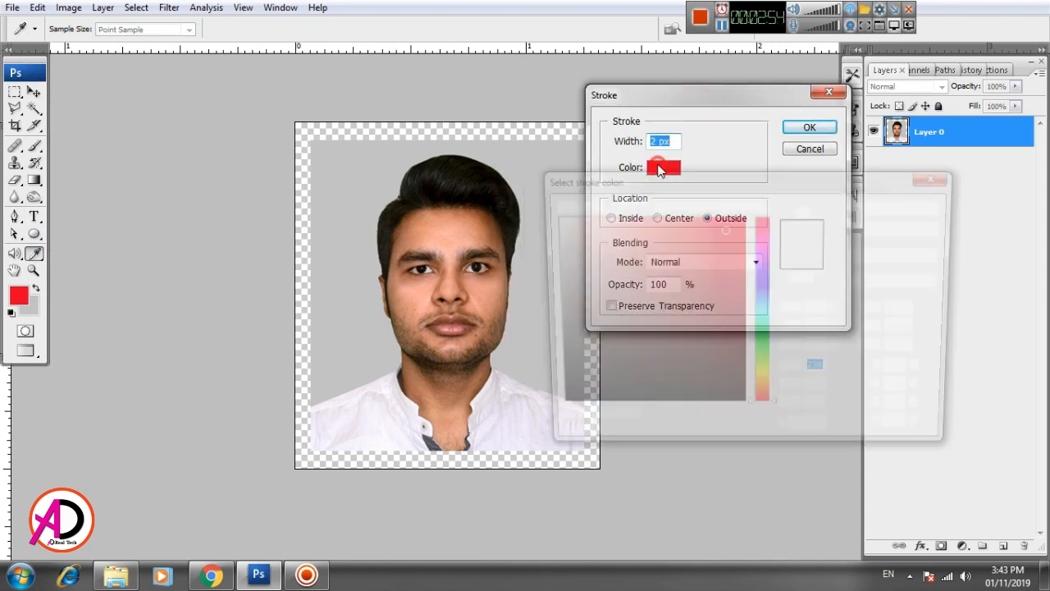
drag(552, 406, 541, 422)
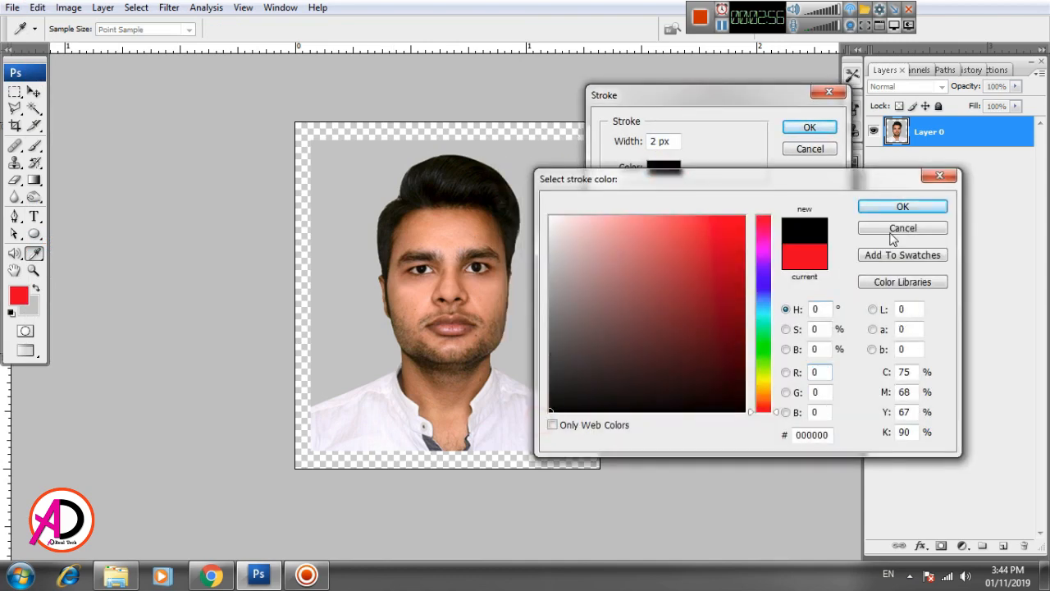
click(901, 206)
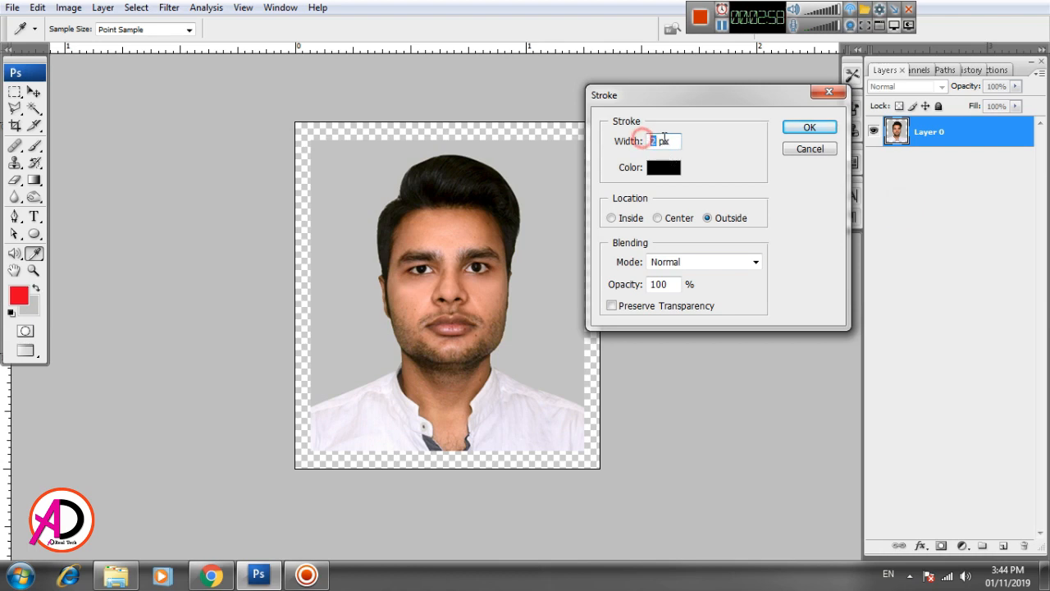
click(656, 139)
click(811, 130)
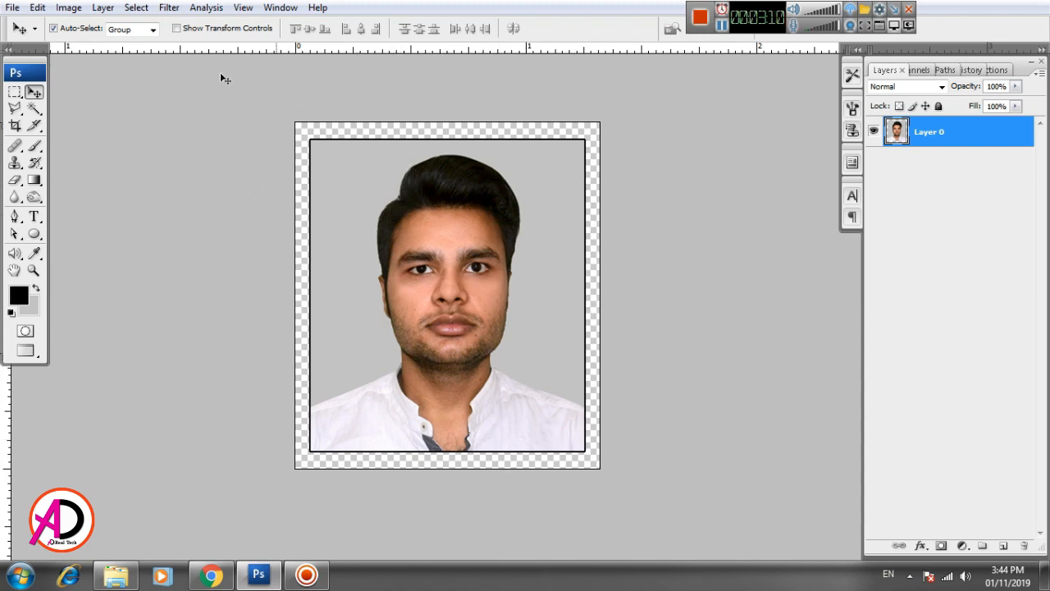
Step: Define the bordered portrait as a pattern named with the subject's first name
click(37, 8)
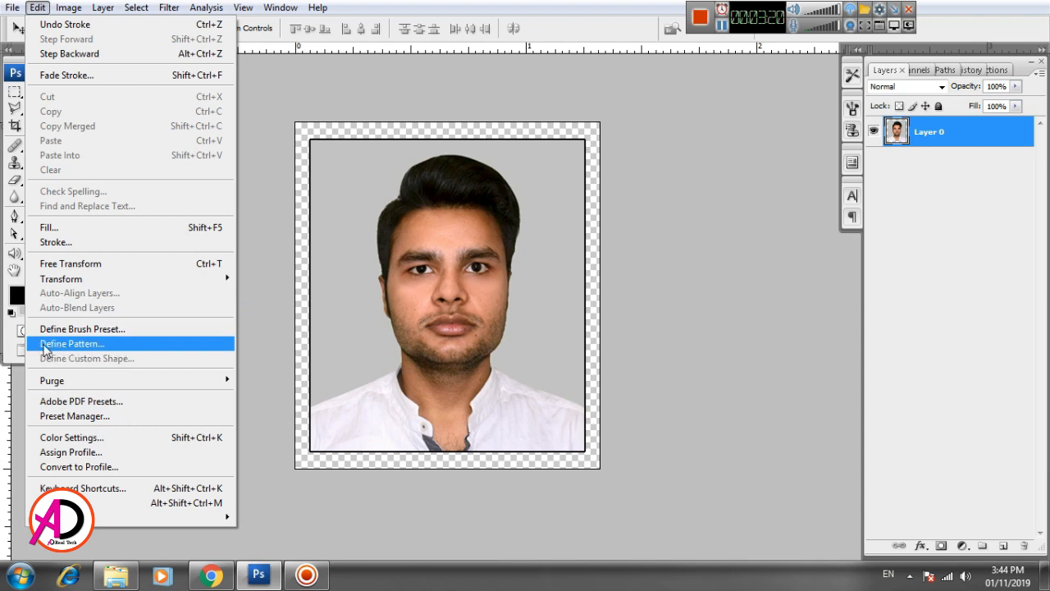
click(105, 345)
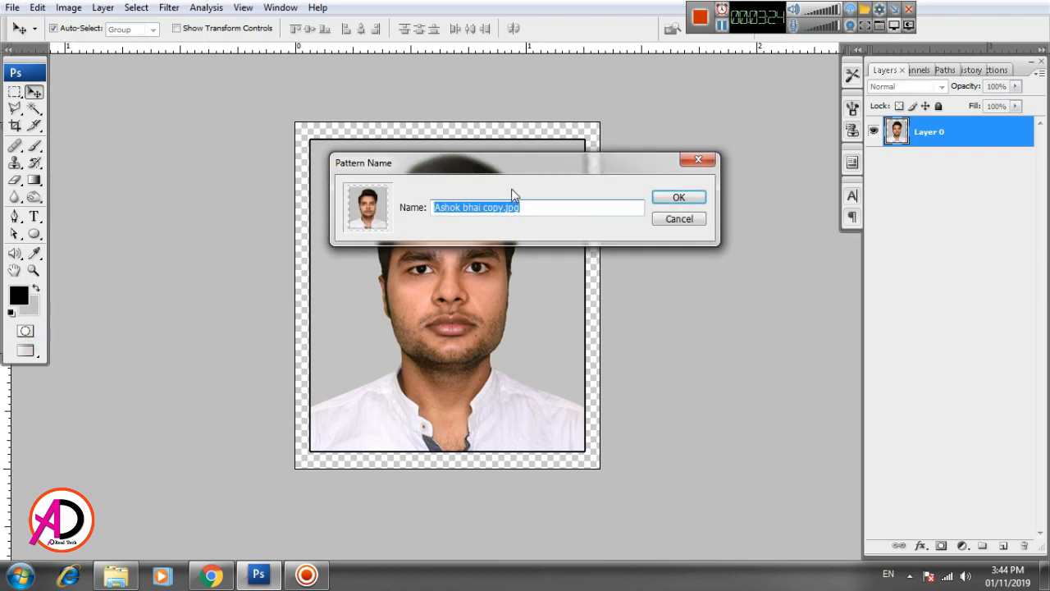
drag(509, 164, 486, 148)
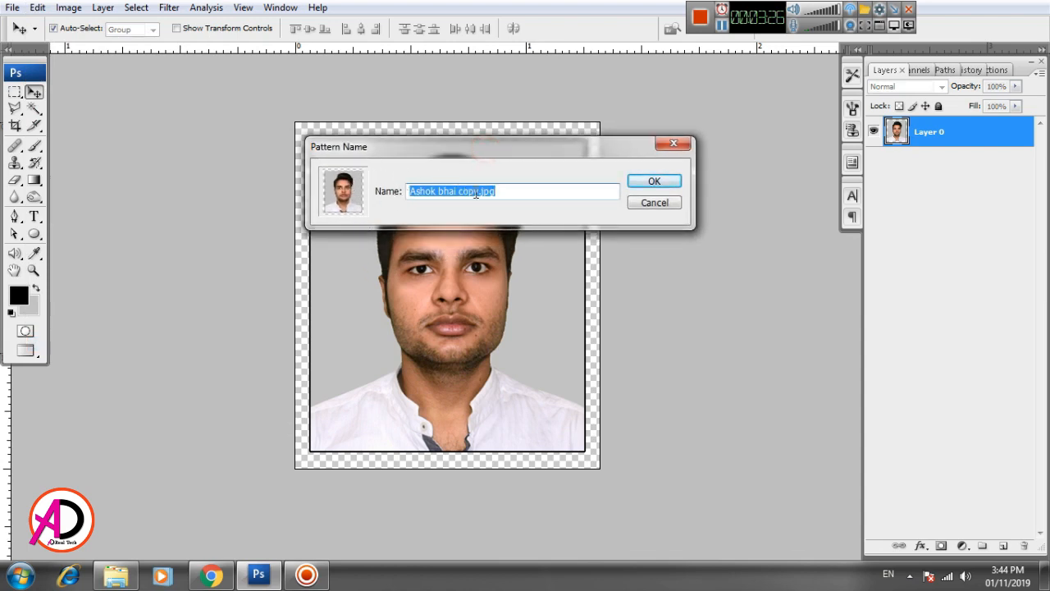
click(510, 193)
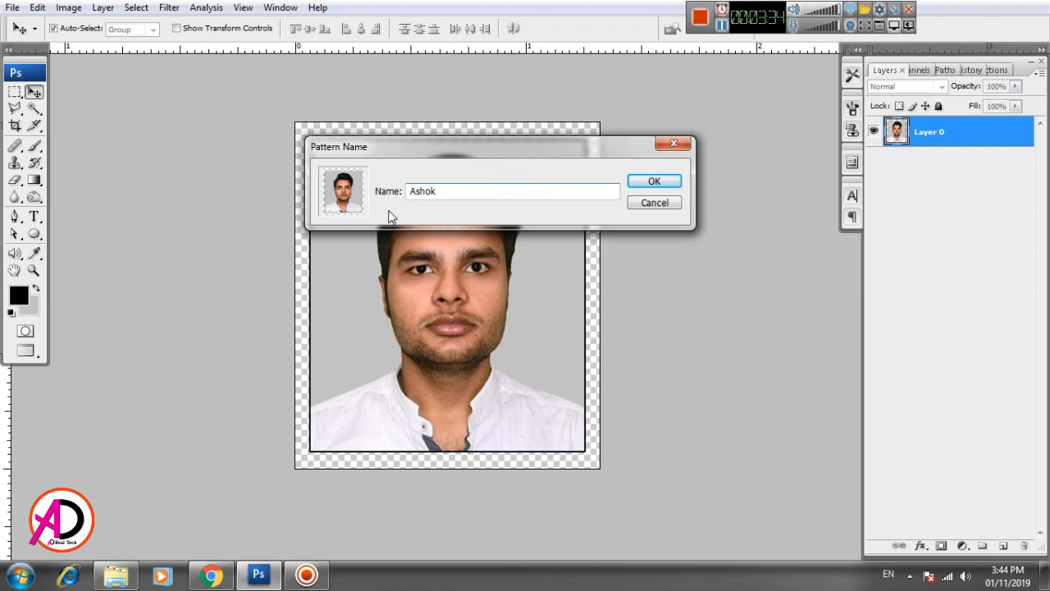
click(654, 183)
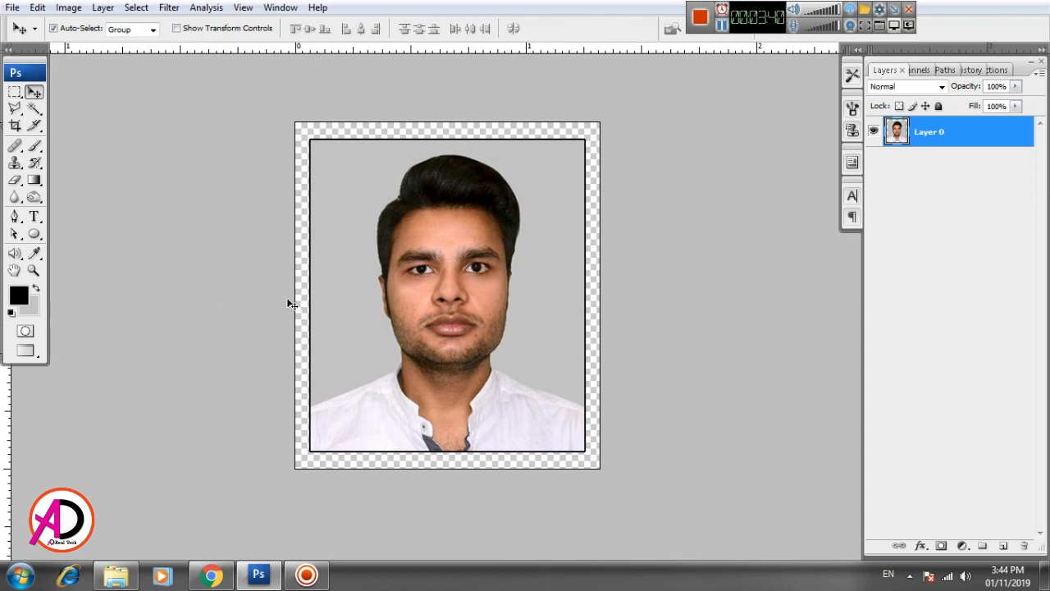
Step: Leave the portrait's full-screen view and show the blank 4 × 6 inch document in full-screen mode on a grey surround
key(f)
key(f)
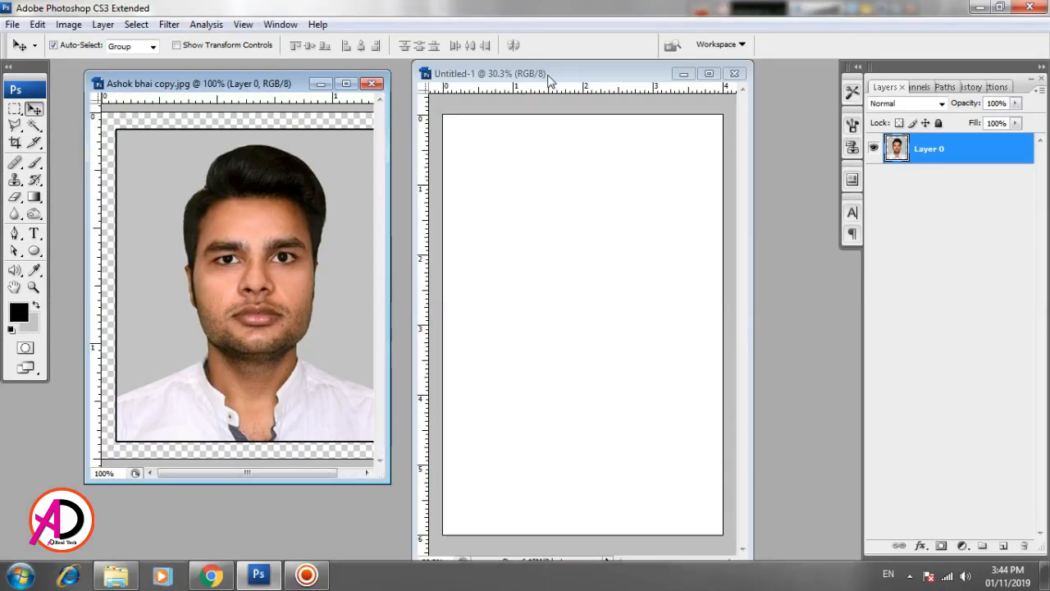
drag(550, 79, 369, 90)
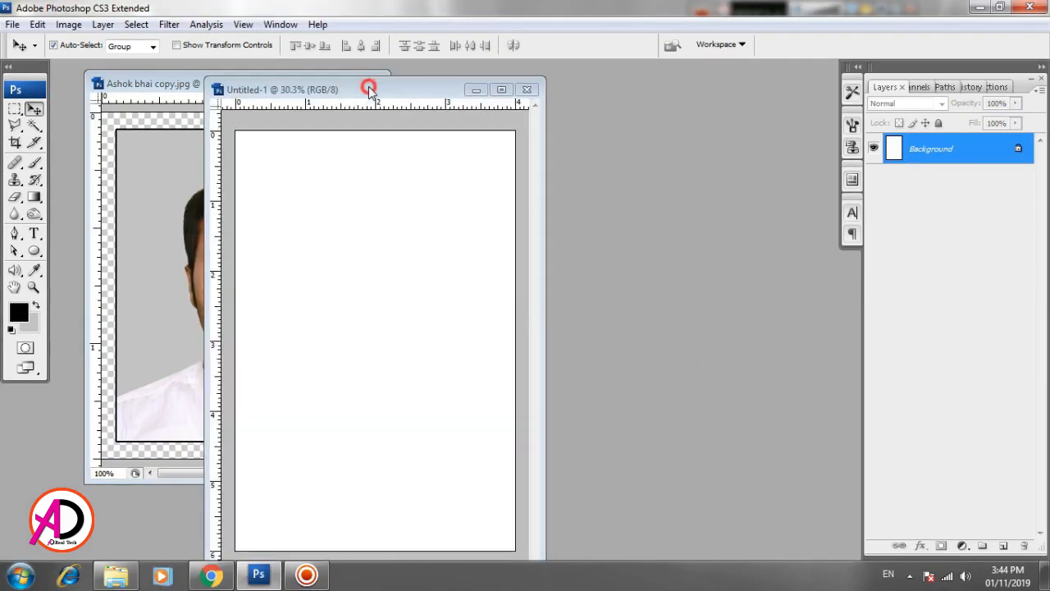
click(493, 91)
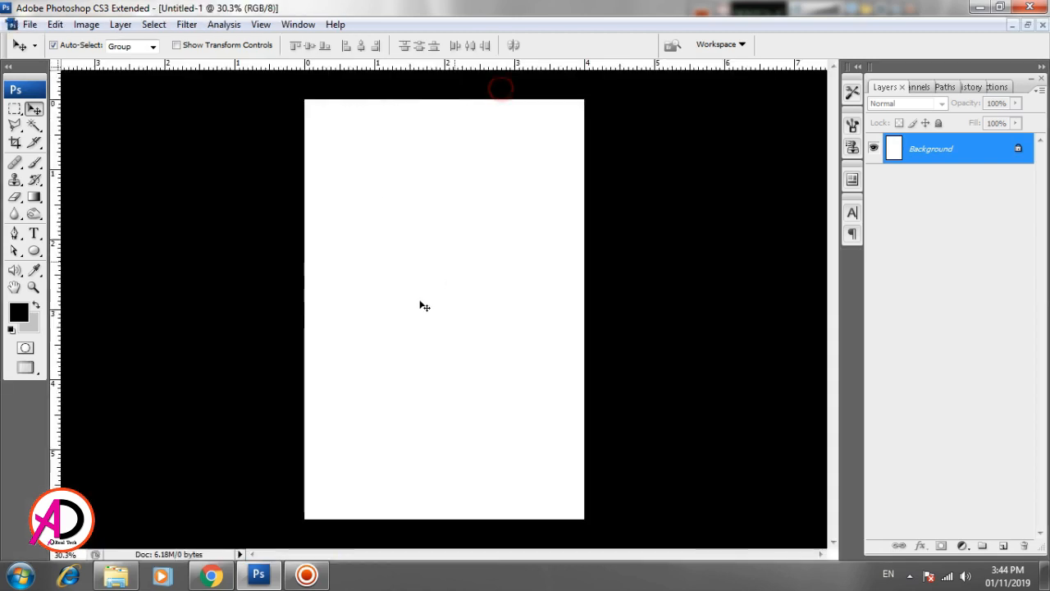
key(f)
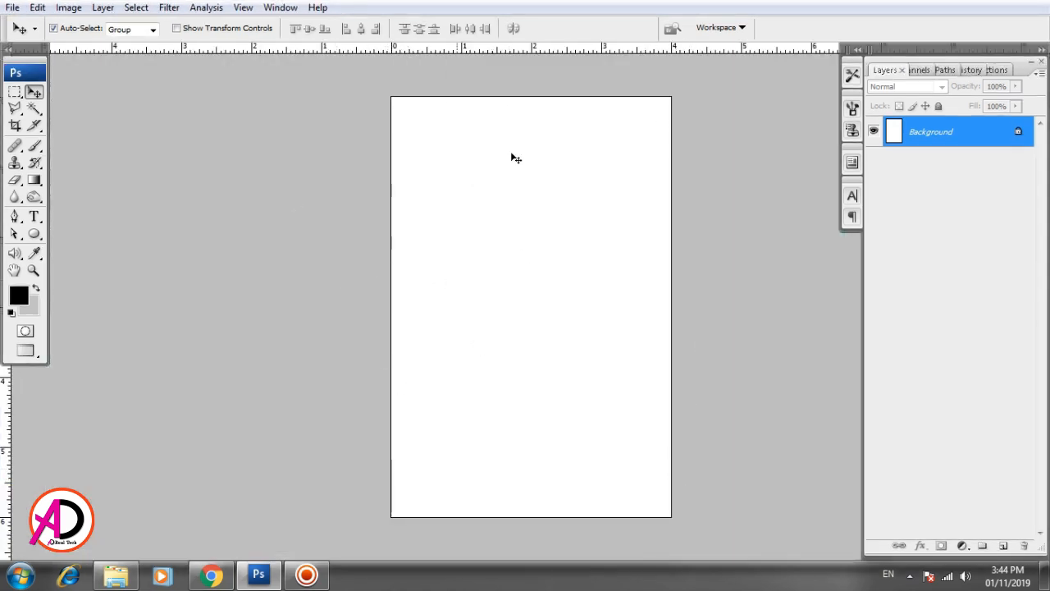
Step: Check the blank sheet's document width, height and resolution in Image Size
click(68, 7)
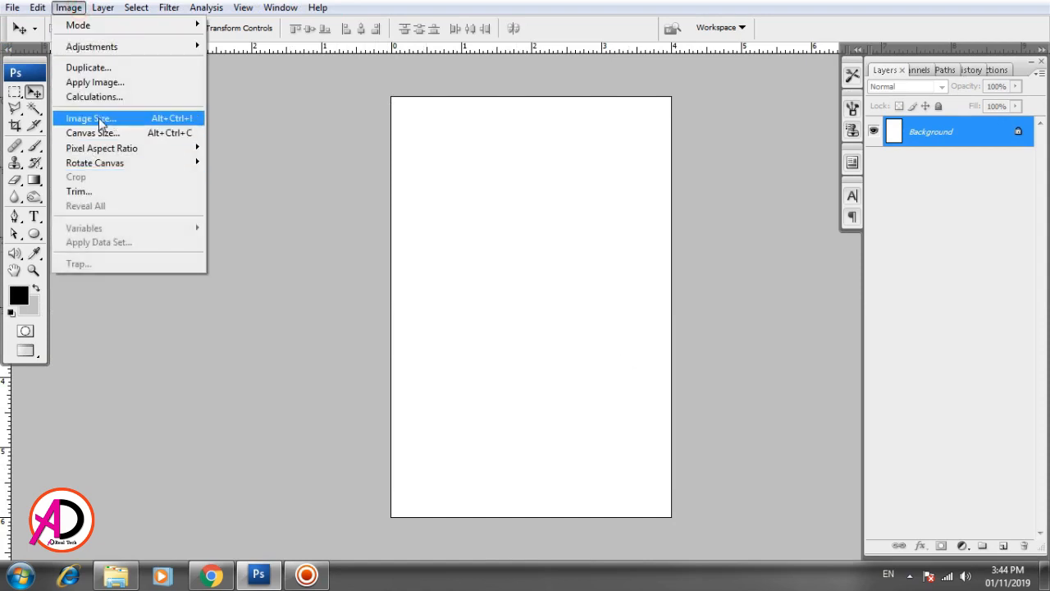
click(99, 119)
click(461, 225)
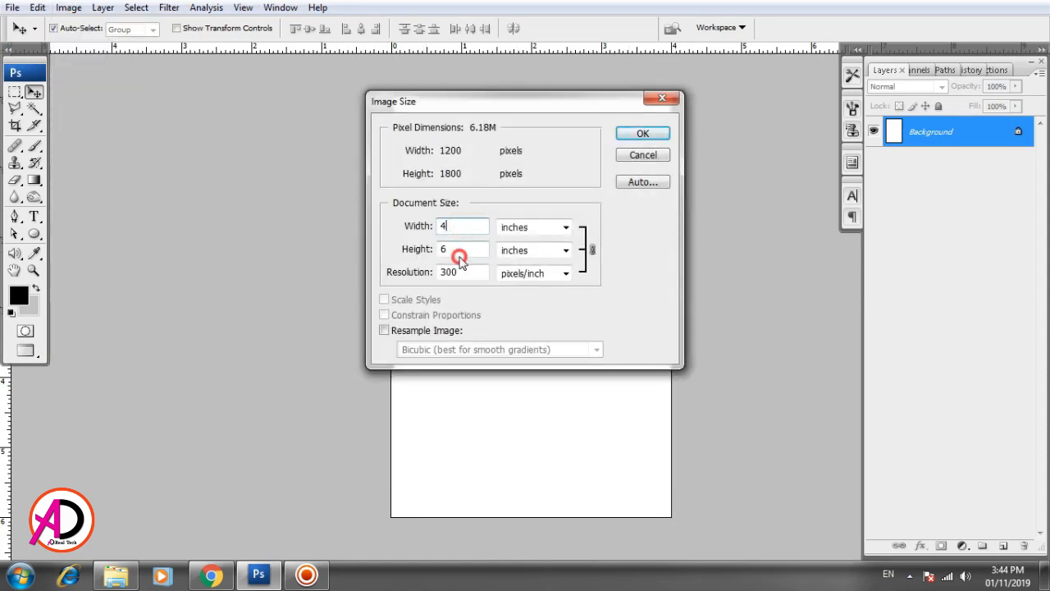
click(460, 257)
click(636, 135)
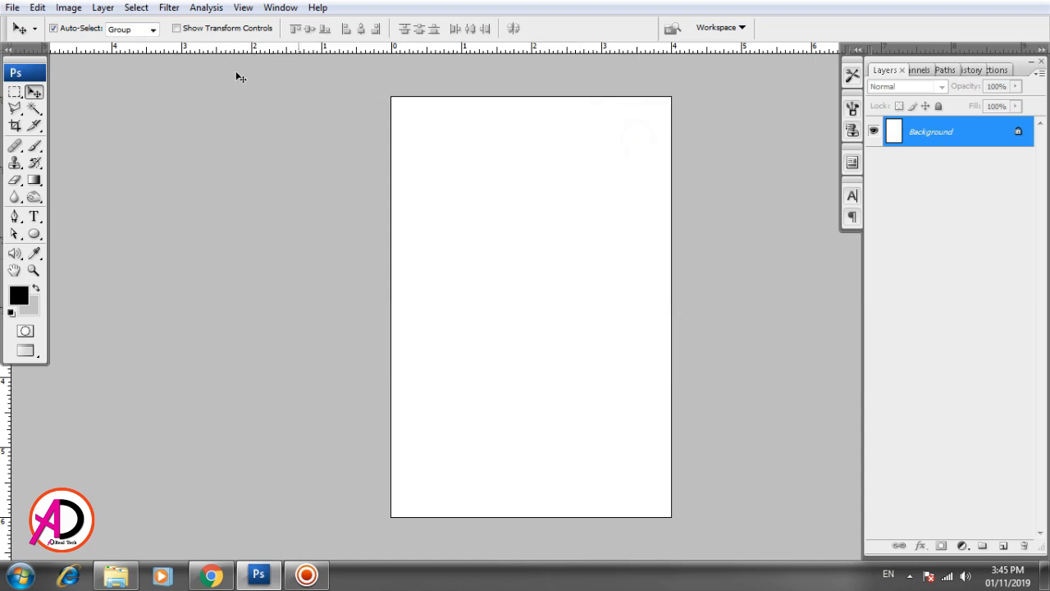
Step: Try filling the sheet's Background layer with the custom portrait pattern, and undo the fill
click(38, 7)
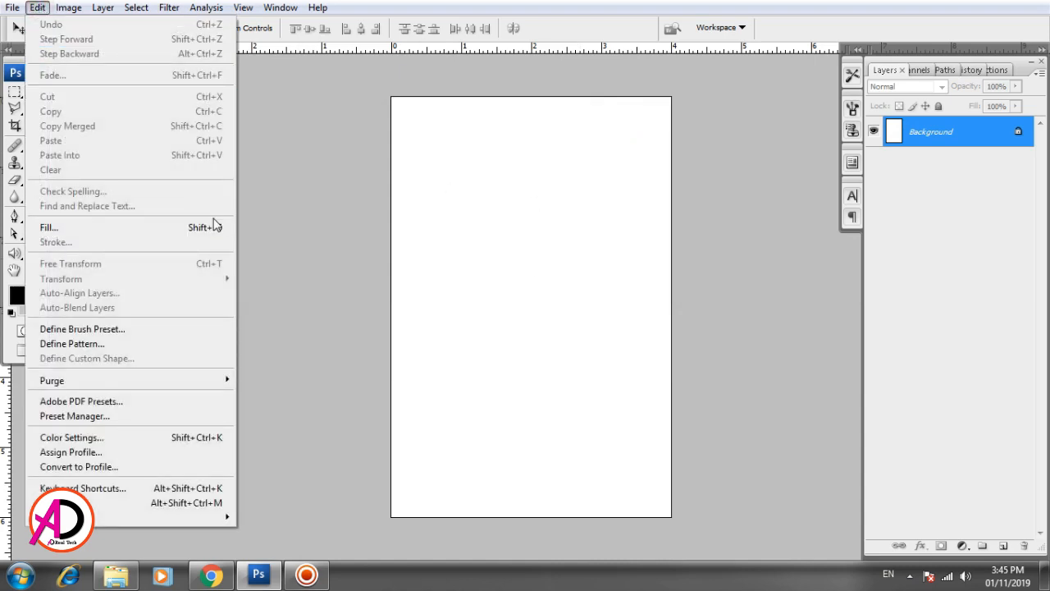
click(137, 226)
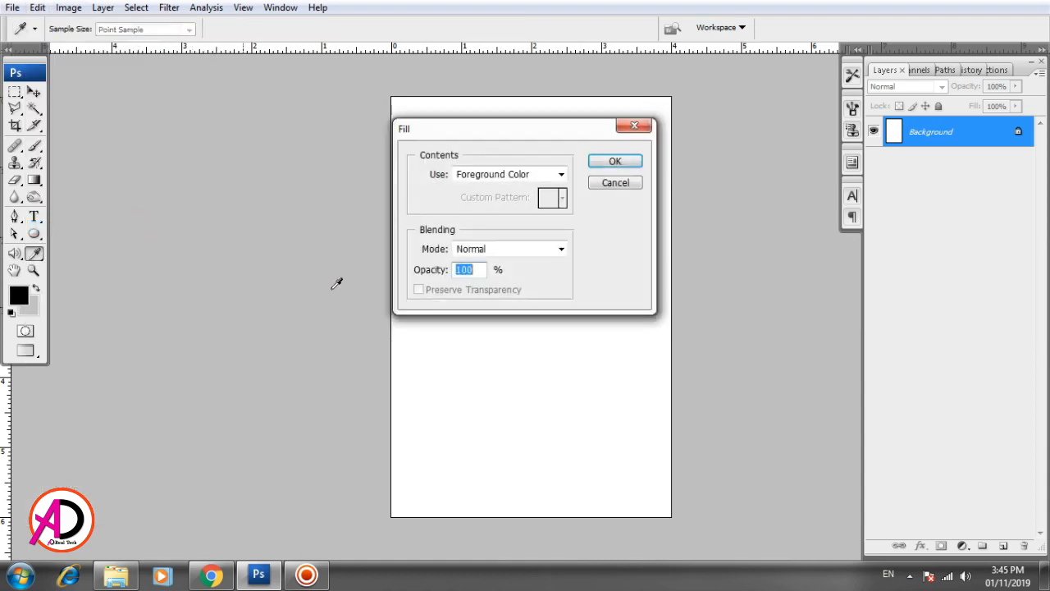
click(561, 174)
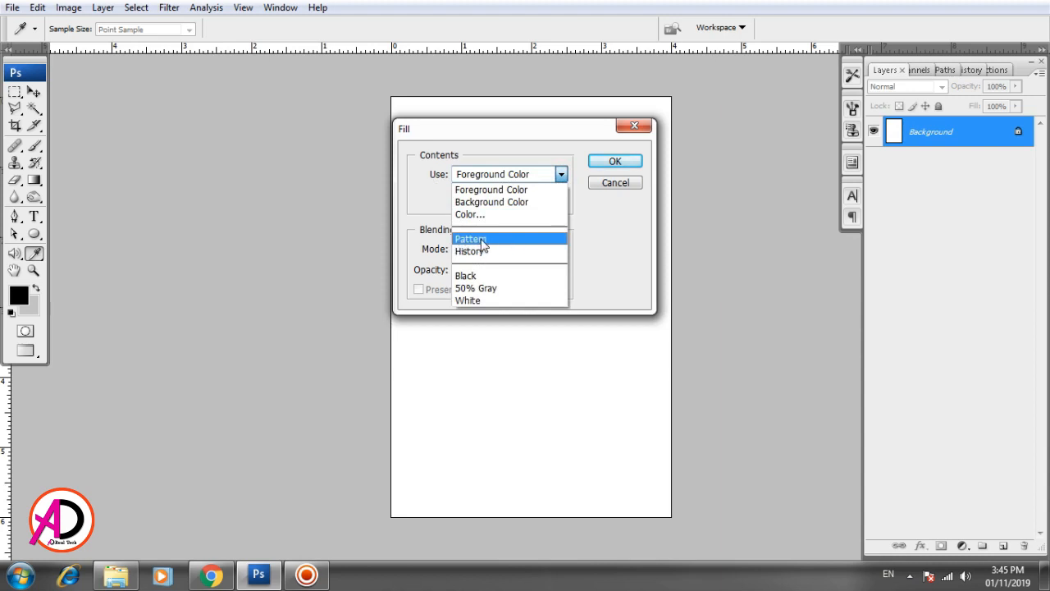
click(483, 239)
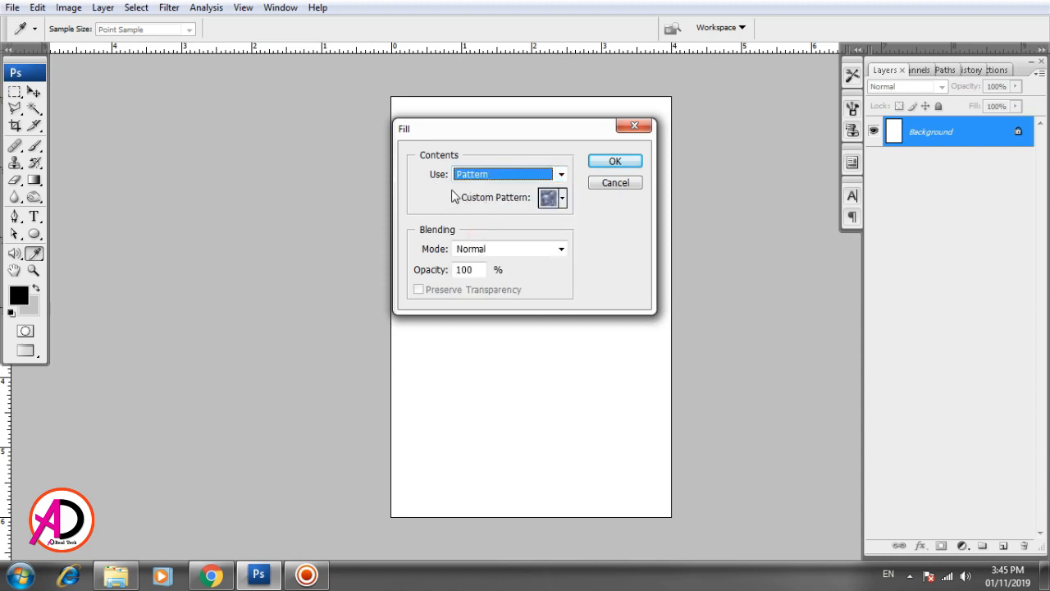
click(562, 198)
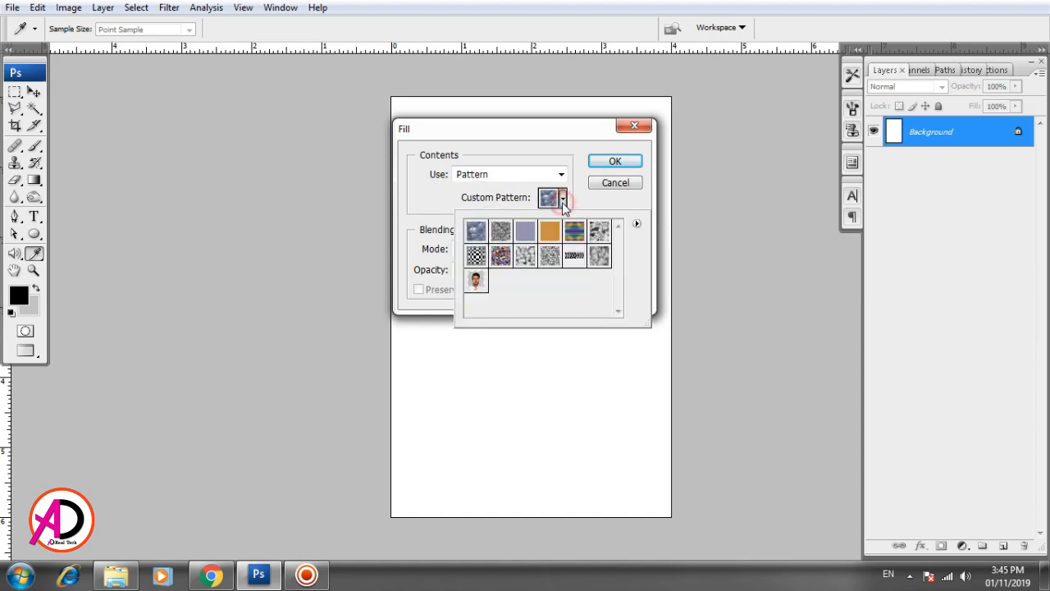
click(478, 281)
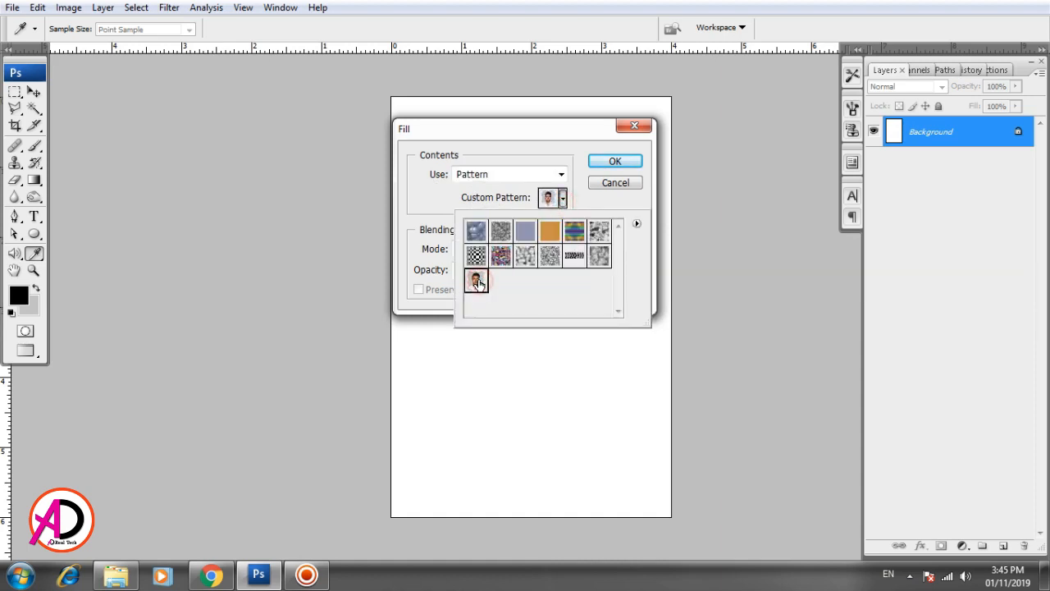
click(614, 162)
key(v)
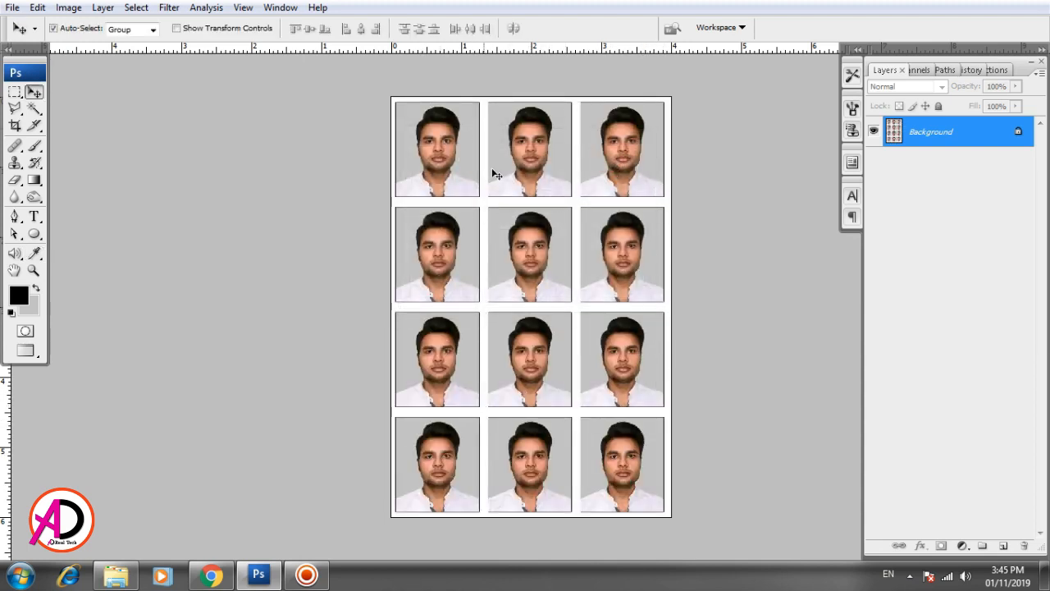
click(37, 7)
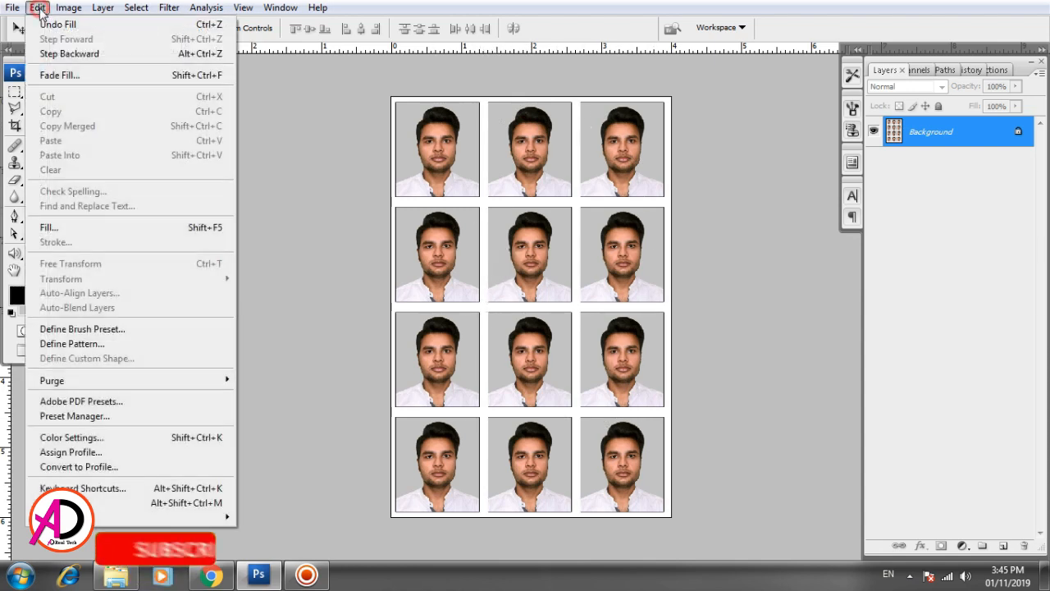
click(50, 22)
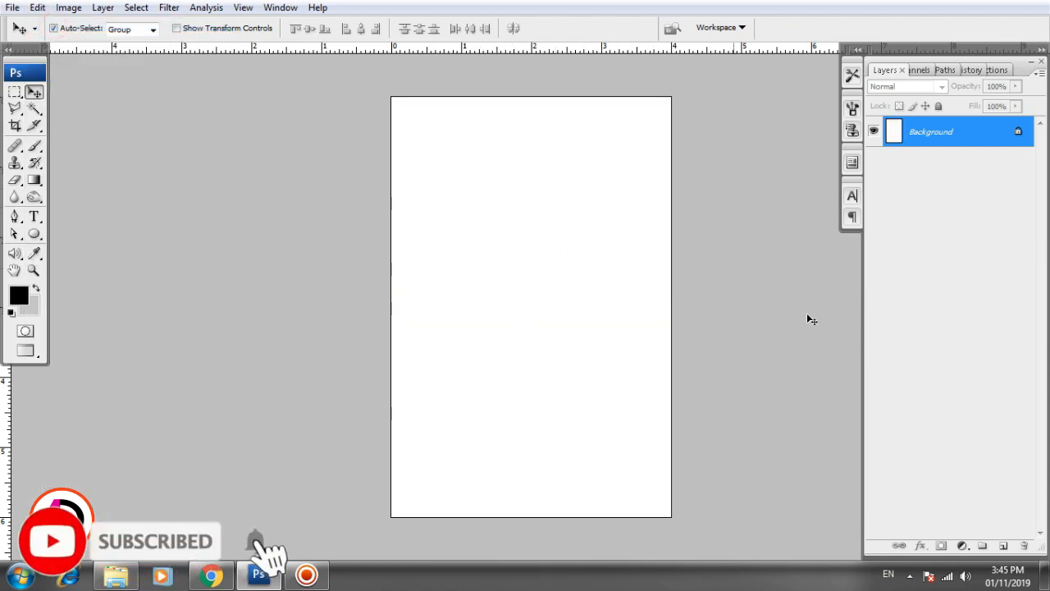
Step: Create a new layer above the Background and fill it with the custom portrait pattern in Normal mode at 100% opacity
click(1002, 546)
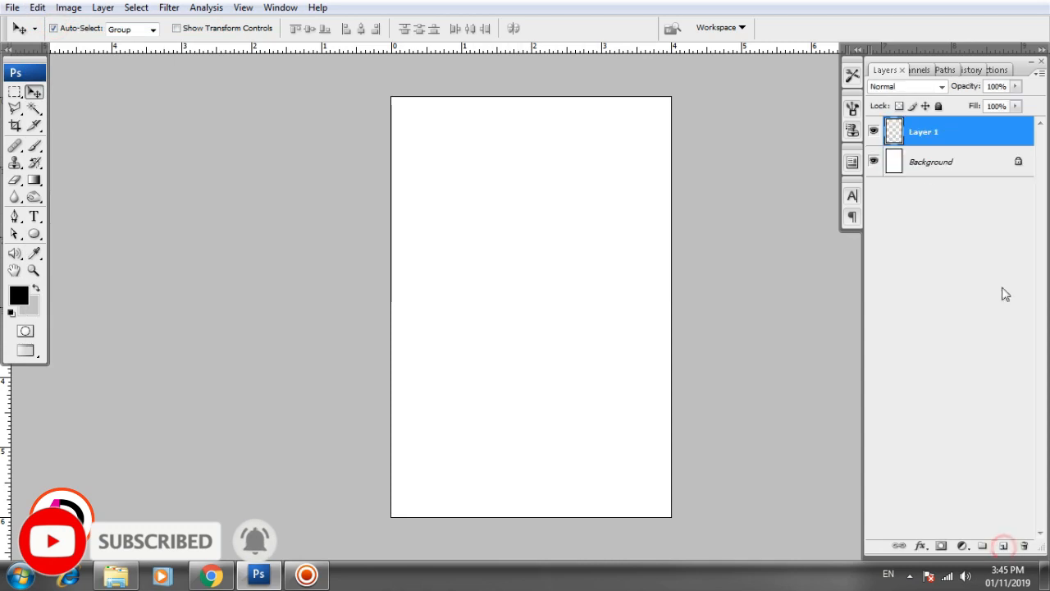
click(38, 7)
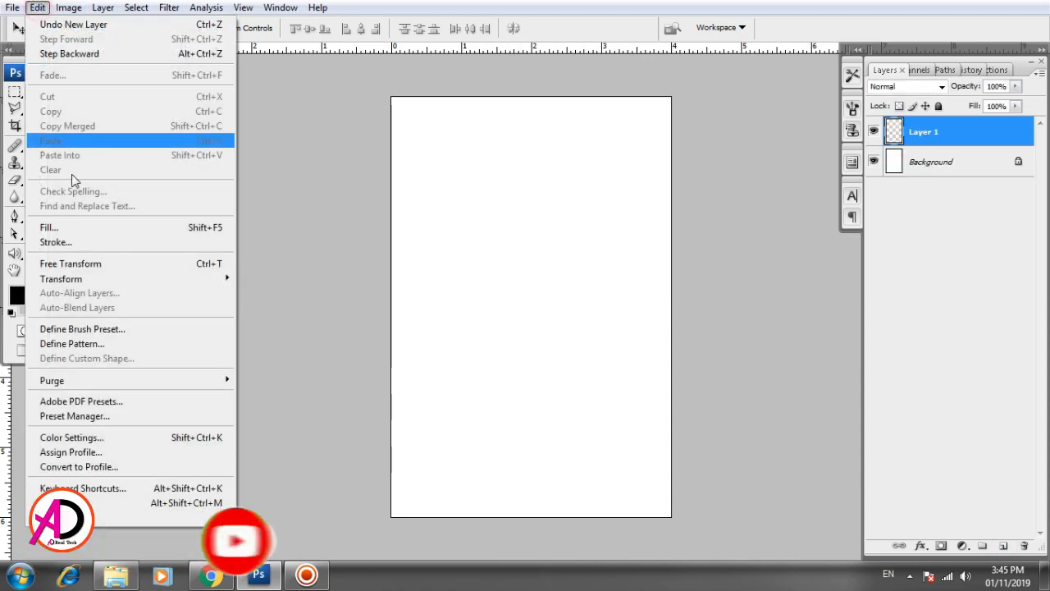
click(41, 229)
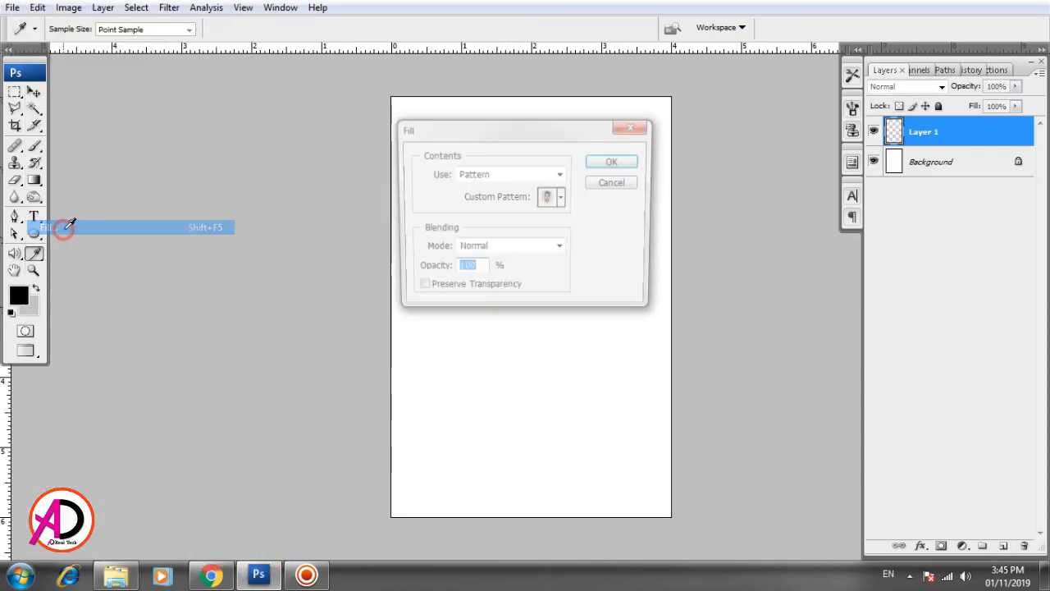
click(563, 199)
click(476, 282)
click(616, 162)
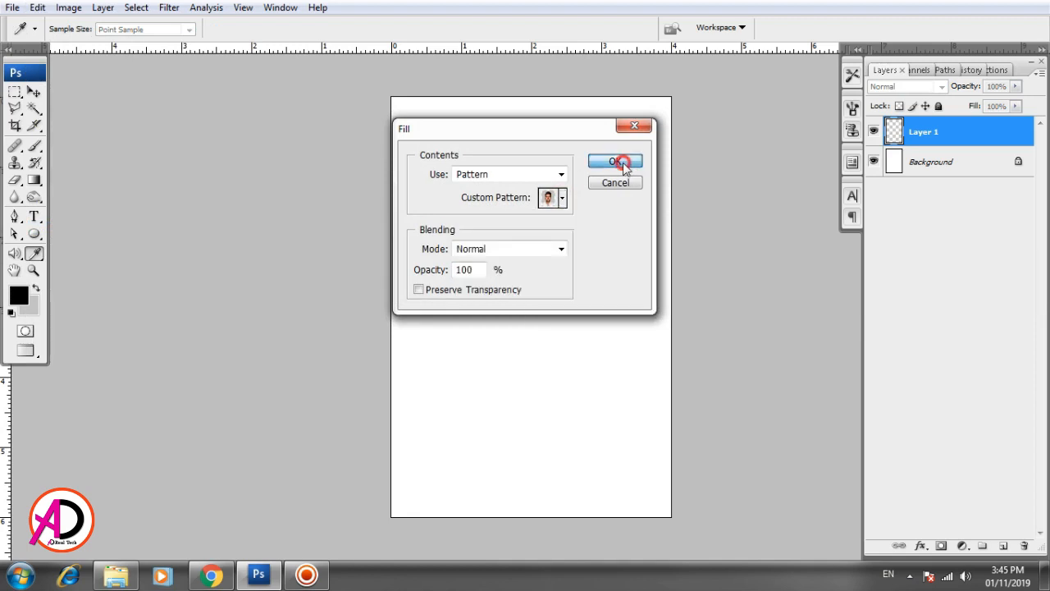
Step: Apply the pattern fill to Layer 1 and move the tiled portraits down so the rows fit within the sheet's height
click(617, 162)
mouse_move(549, 279)
mouse_down()
mouse_move(492, 276)
mouse_move(553, 237)
mouse_move(546, 298)
mouse_move(541, 270)
mouse_up()
key(Down)
key(Down)
key(Down)
key(Down)
key(Down)
key(Down)
key(Down)
key(Down)
key(Down)
key(Down)
key(Down)
key(Down)
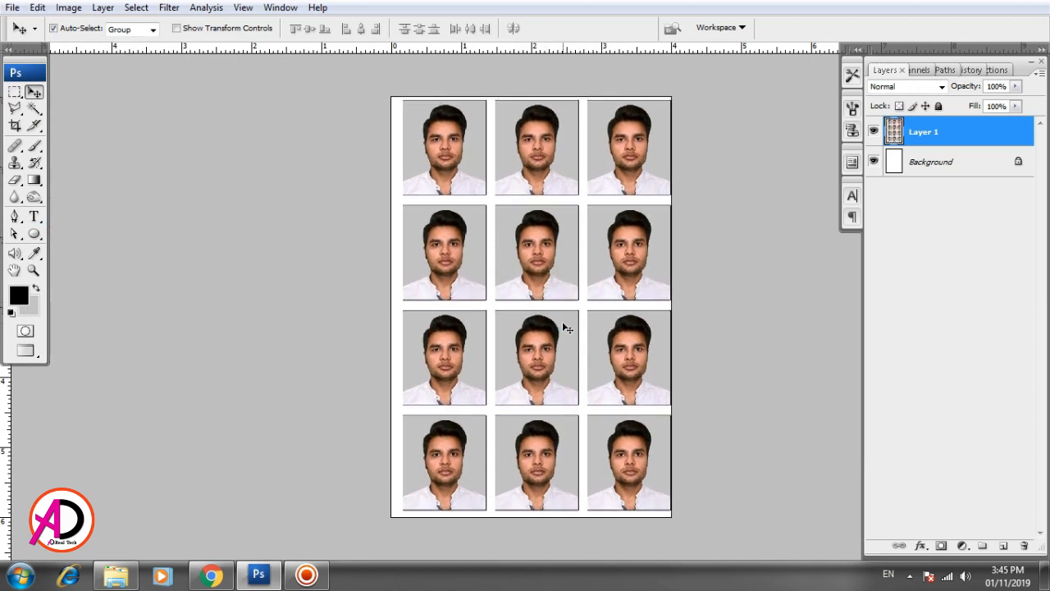
Step: Nudge the tiled portraits on Layer 1 left and slightly down to even out the white margins around the grid
key(Left)
key(Left)
key(Left)
key(Left)
key(Left)
key(Left)
key(Left)
key(Left)
key(Left)
key(Left)
key(Left)
key(Left)
key(Left)
key(Left)
key(Down)
key(Down)
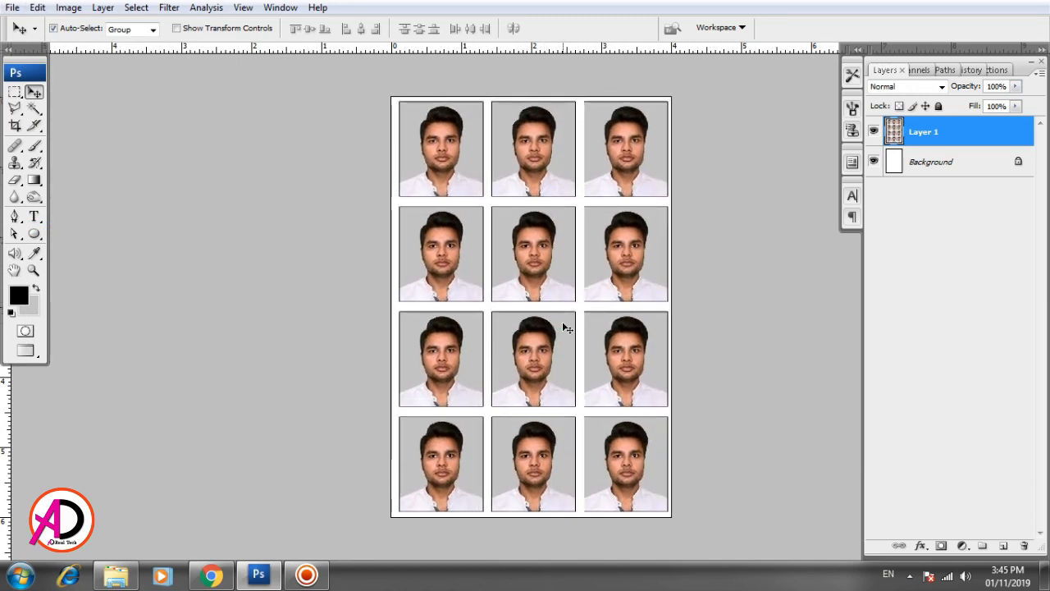
key(Left)
key(Left)
key(Left)
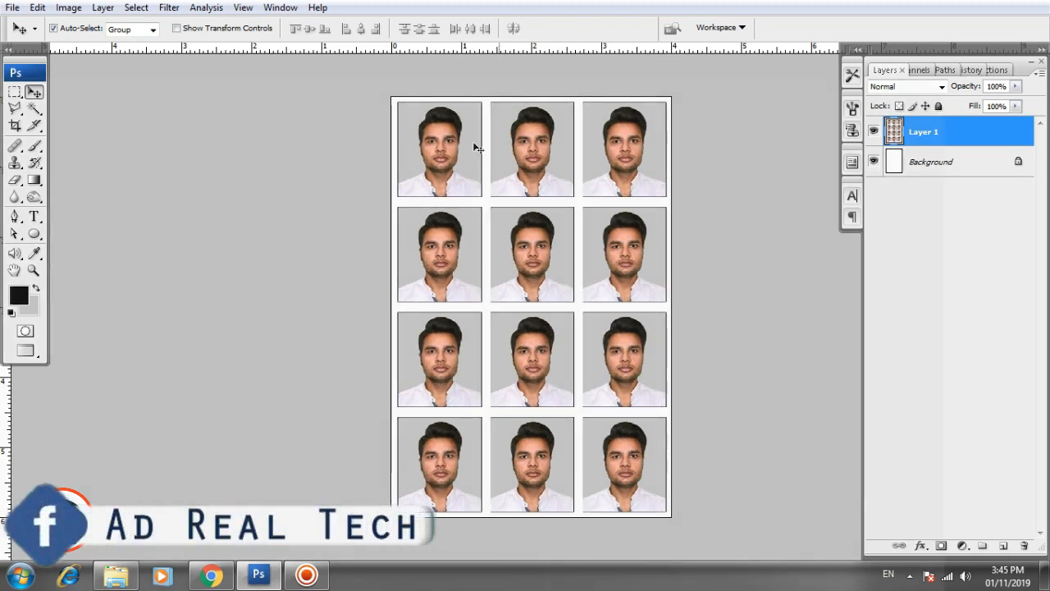
Step: Merge the tiled portrait layer down into the Background
right_click(962, 134)
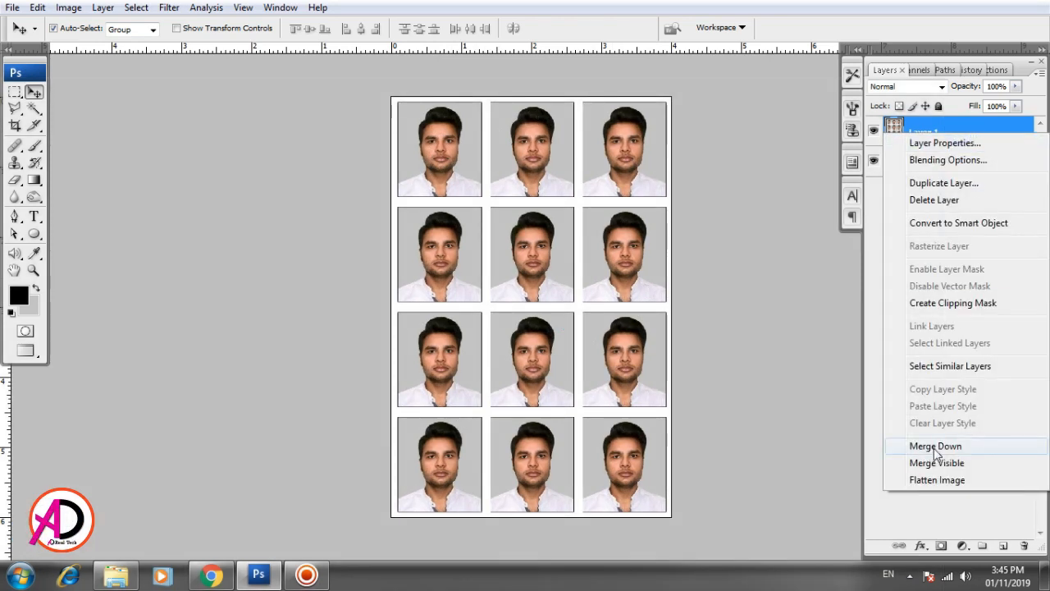
click(936, 446)
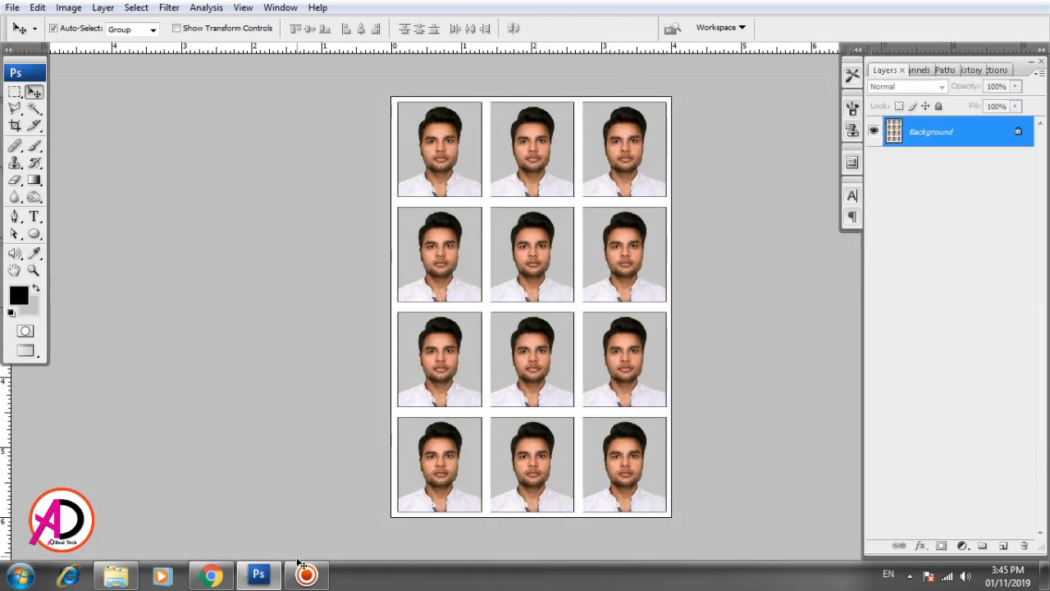
Step: Return the photo sheet to the standard window view and minimize Photoshop to reveal the desktop folder
key(f)
key(f)
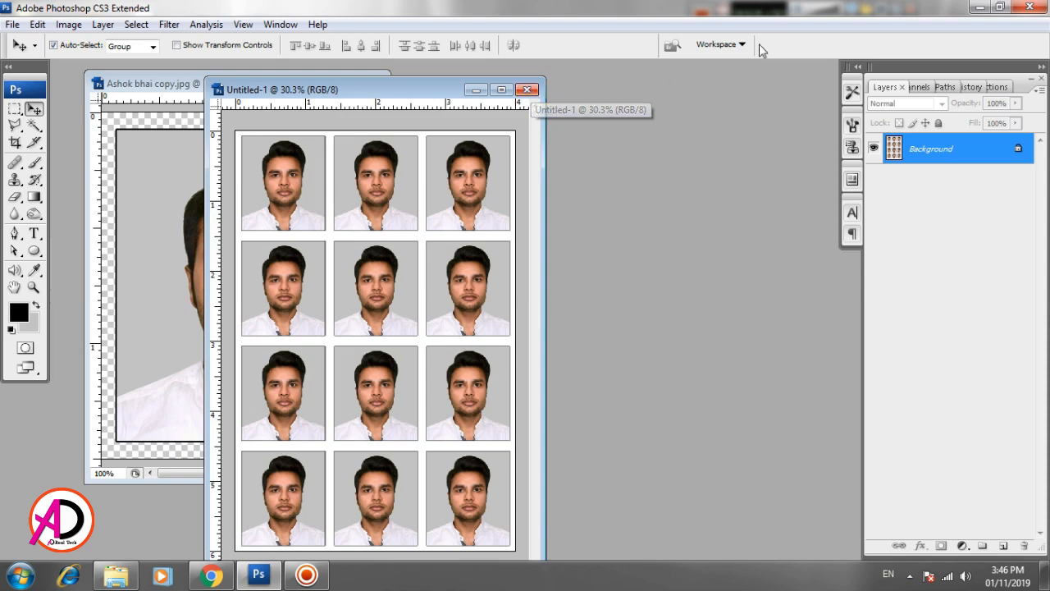
click(978, 7)
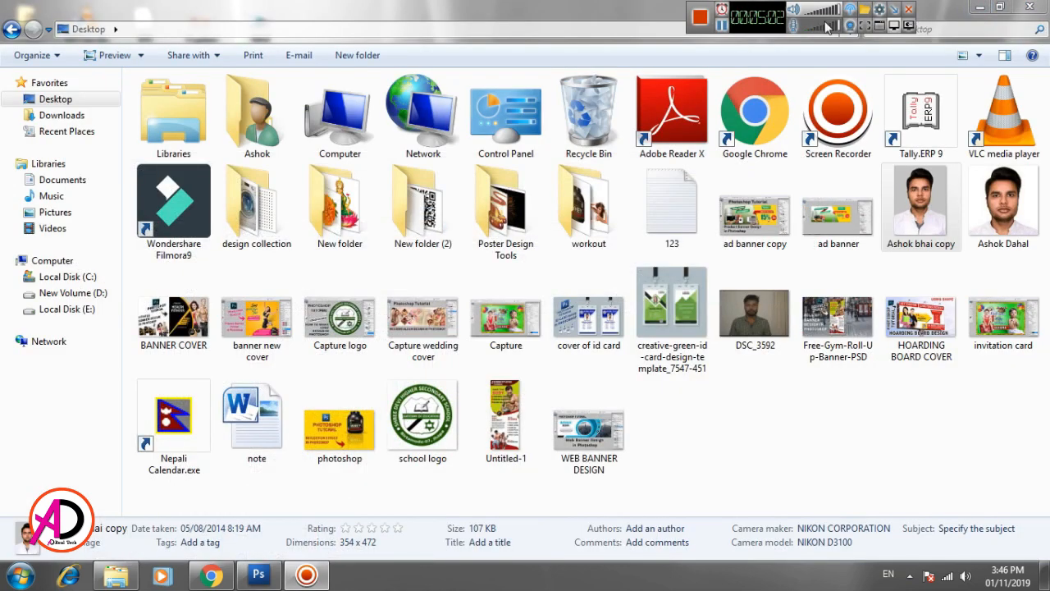